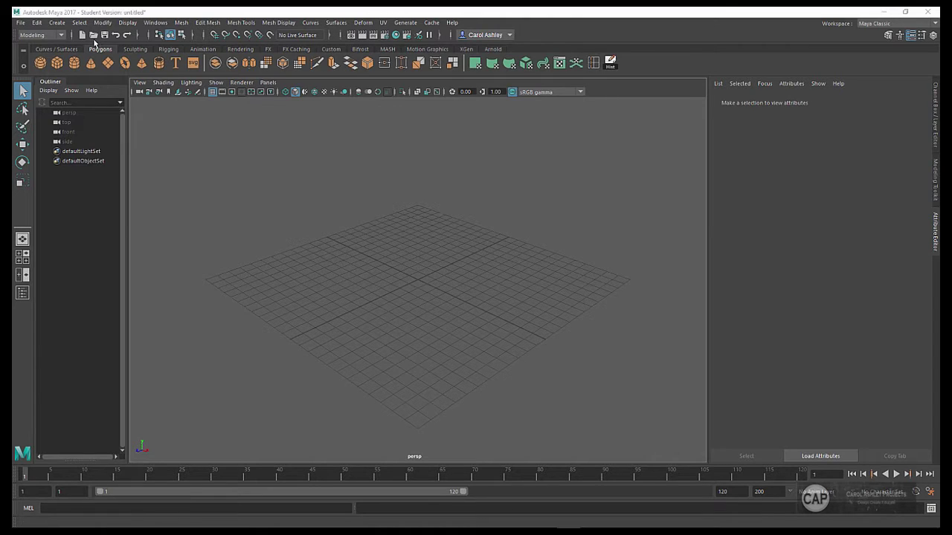
Step: Start a new project in the Project Window and name it Character_Creation_BlueMonster
left_click(21, 23)
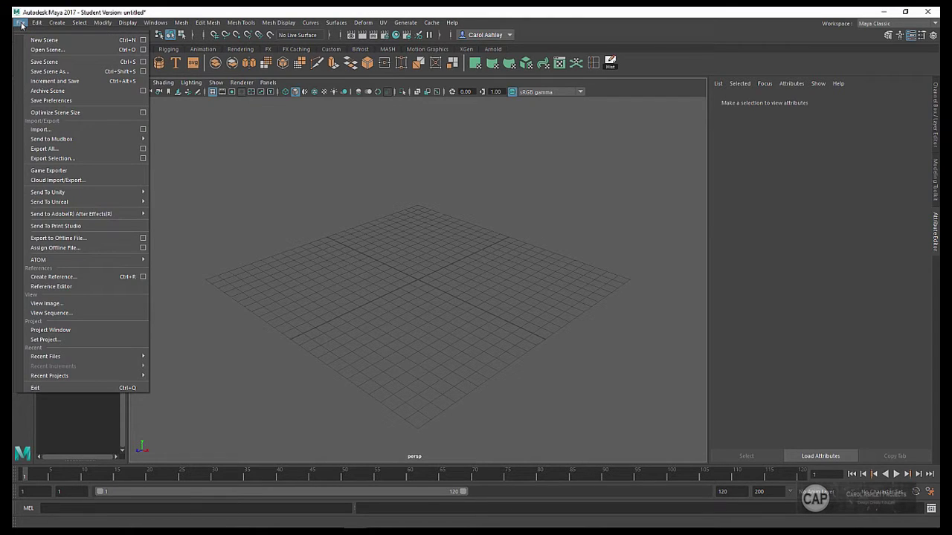
left_click(61, 330)
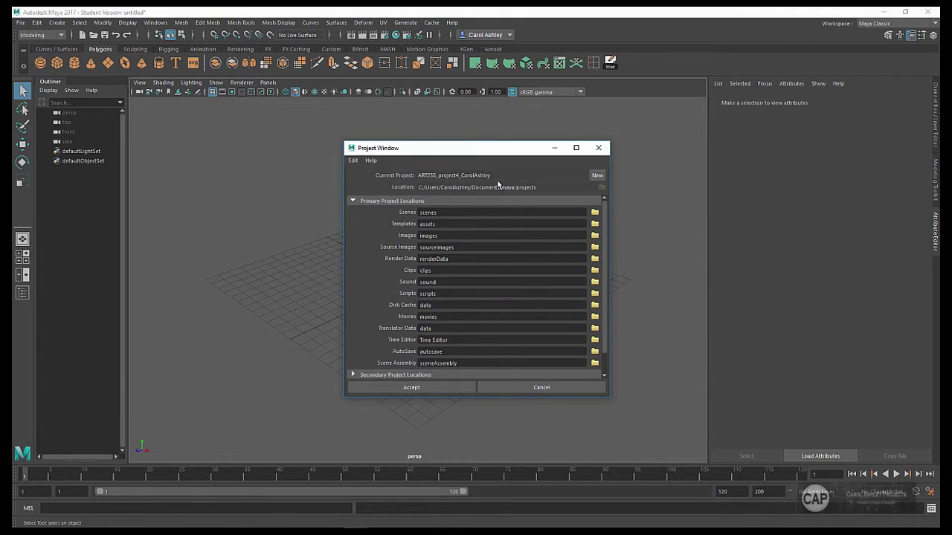
left_click(597, 174)
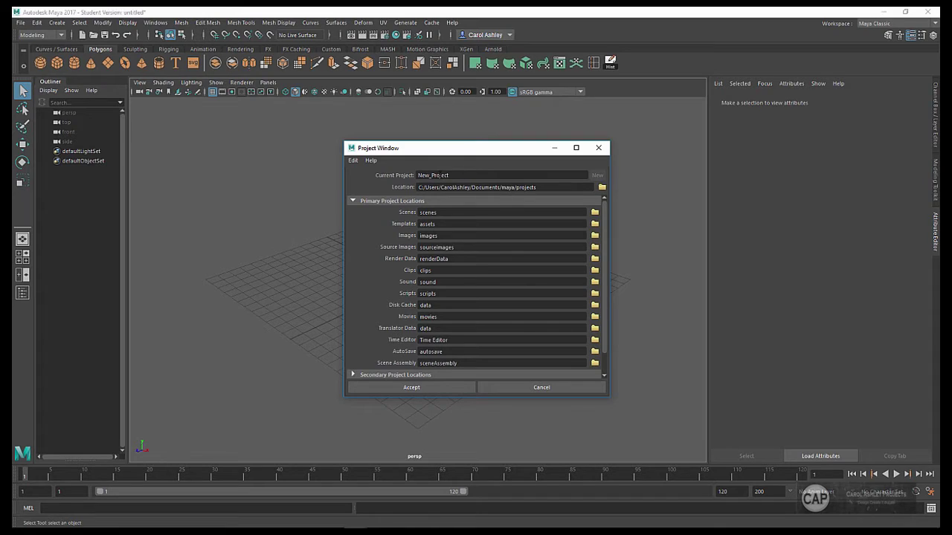
double_click(433, 175)
type("Character_Creation_BlueMonster")
left_click(602, 188)
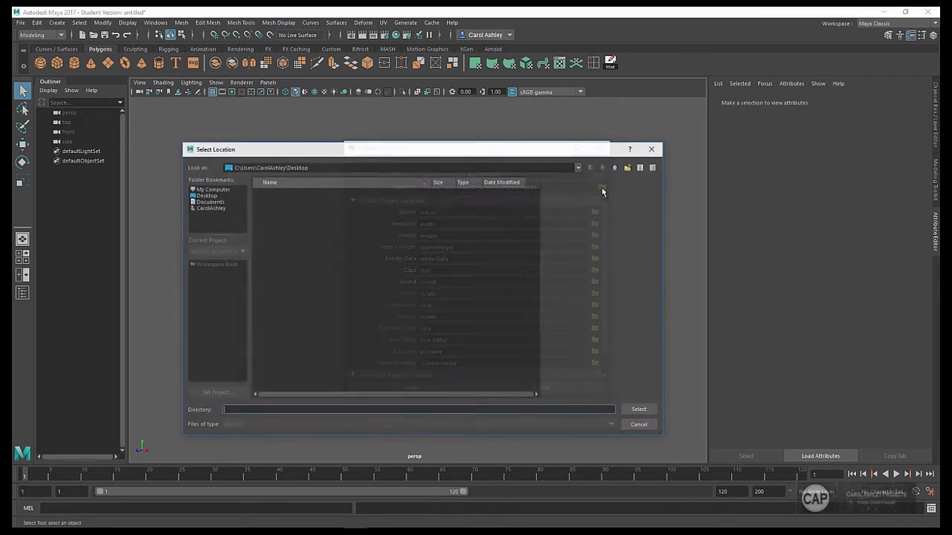
left_click(208, 197)
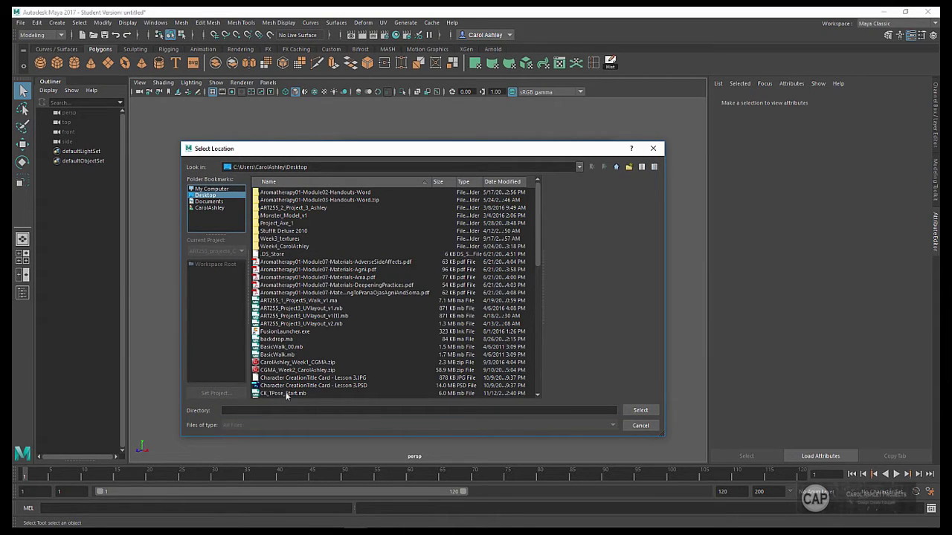
left_click(633, 427)
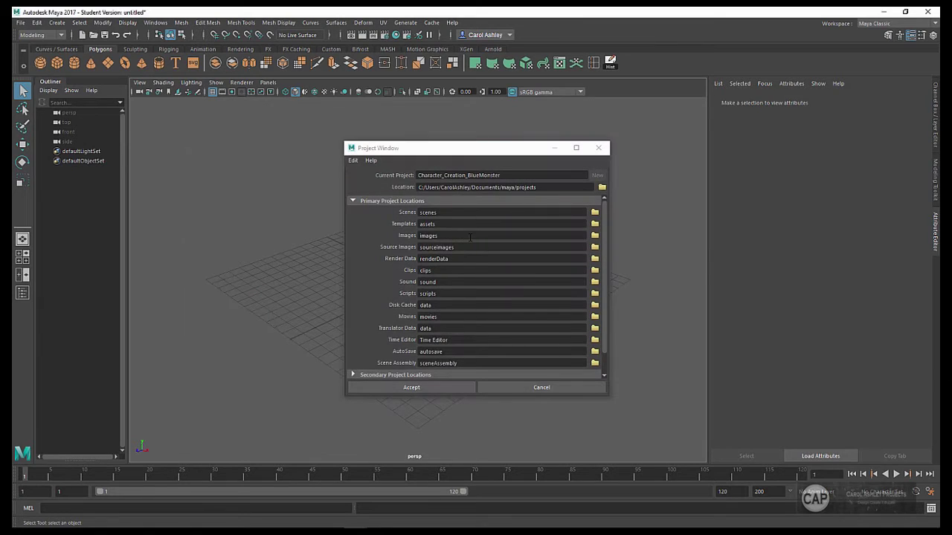
Step: Accept the project settings to create the project with its standard folders in the default location
left_click(425, 387)
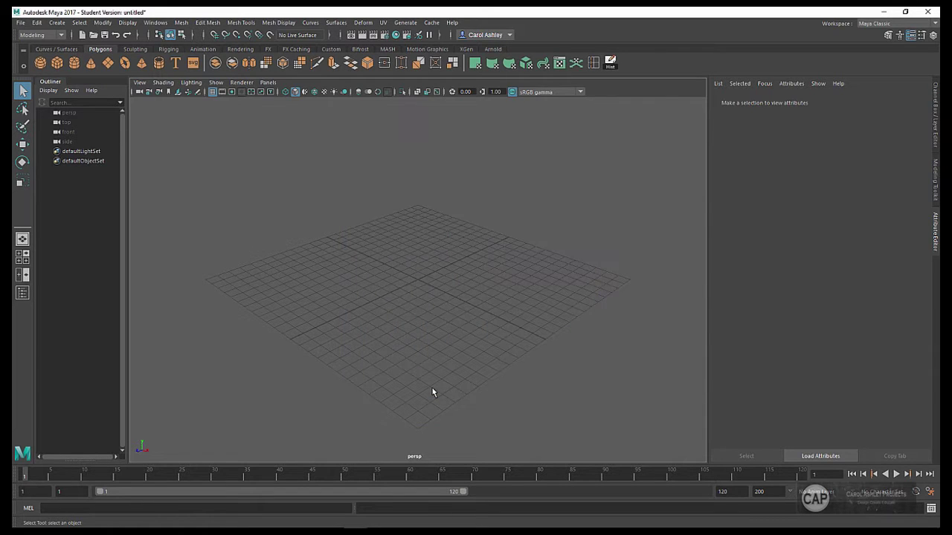
Step: Switch to File Explorer and open the Character_Creation_BlueMonster folder inside Documents, maya, projects
mouse_move(149, 528)
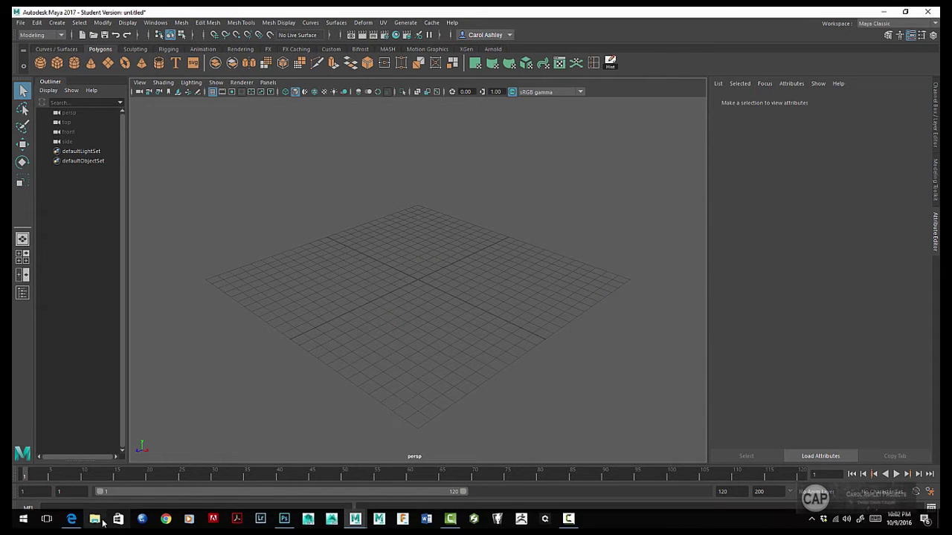
left_click(100, 521)
left_click(94, 518)
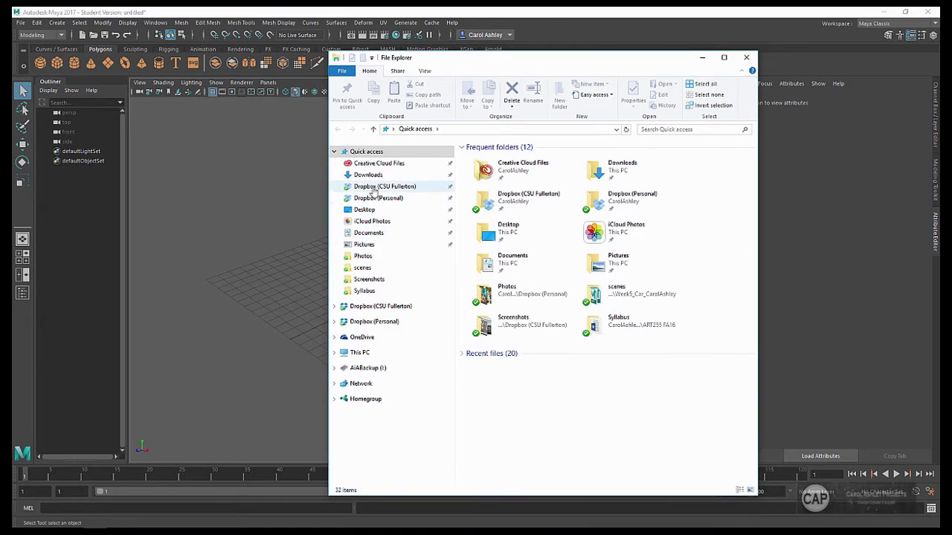
left_click(368, 233)
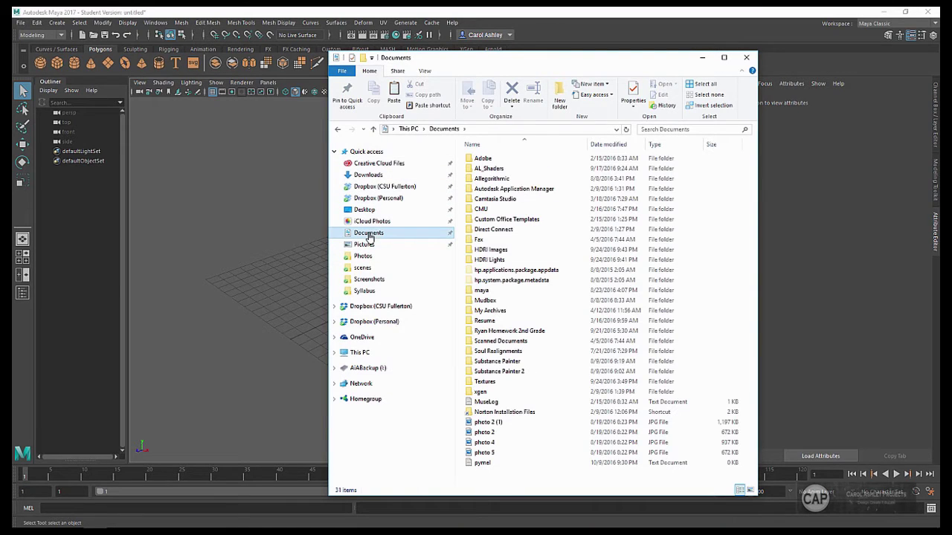
double_click(483, 290)
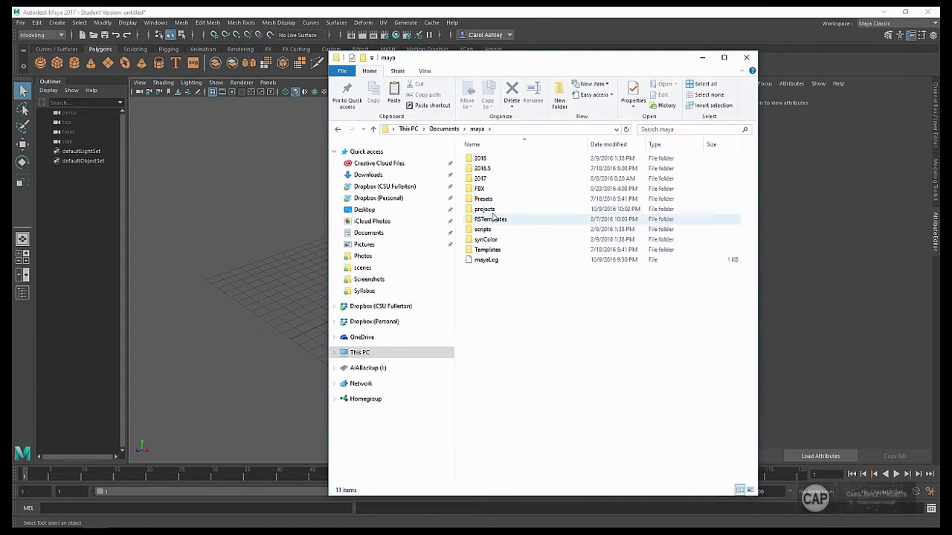
double_click(488, 209)
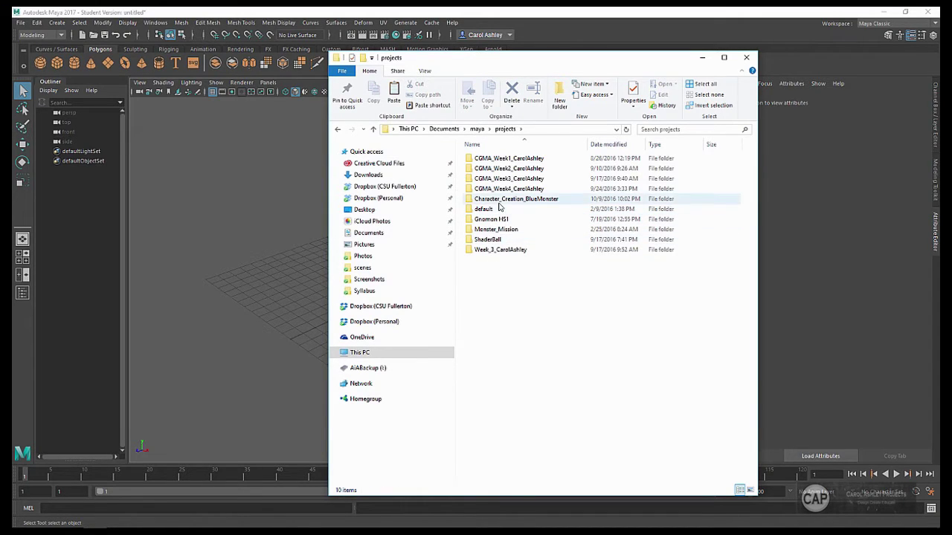
left_click(525, 202)
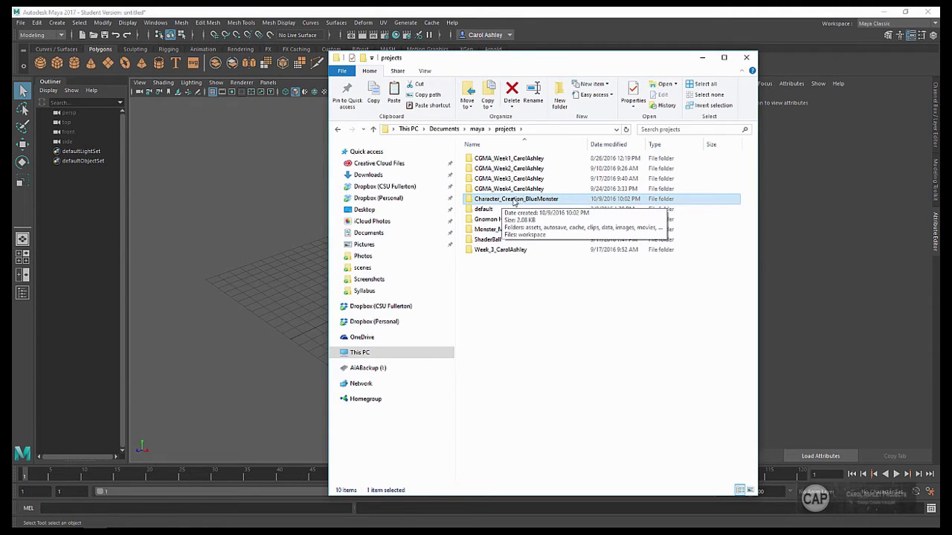
double_click(523, 202)
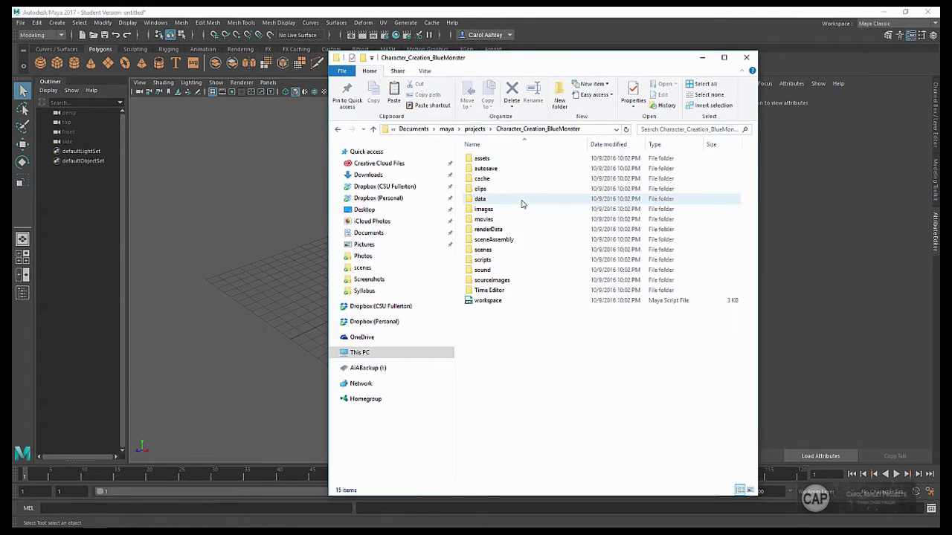
Step: Put the monster_front_IP and monster_side_IP images into the project's sourceimages folder and close File Explorer
double_click(516, 281)
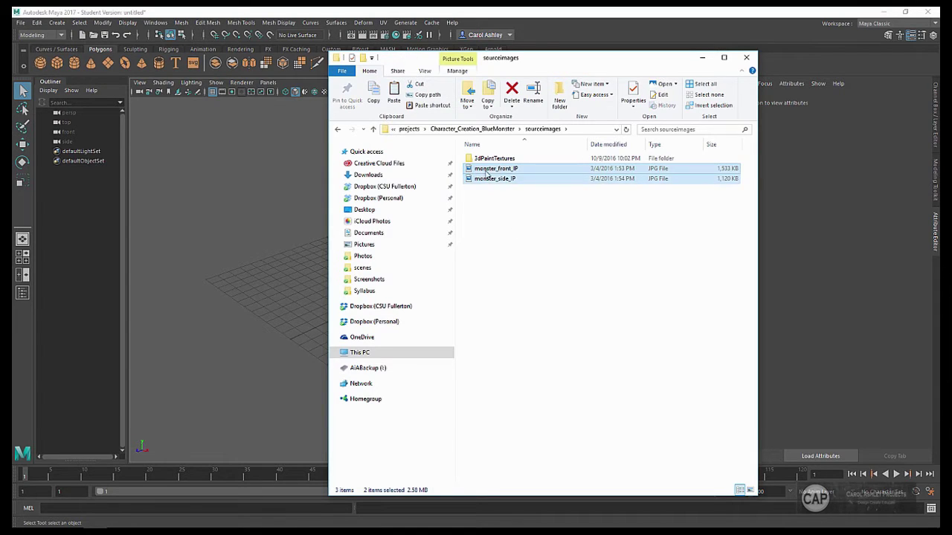
left_click(496, 212)
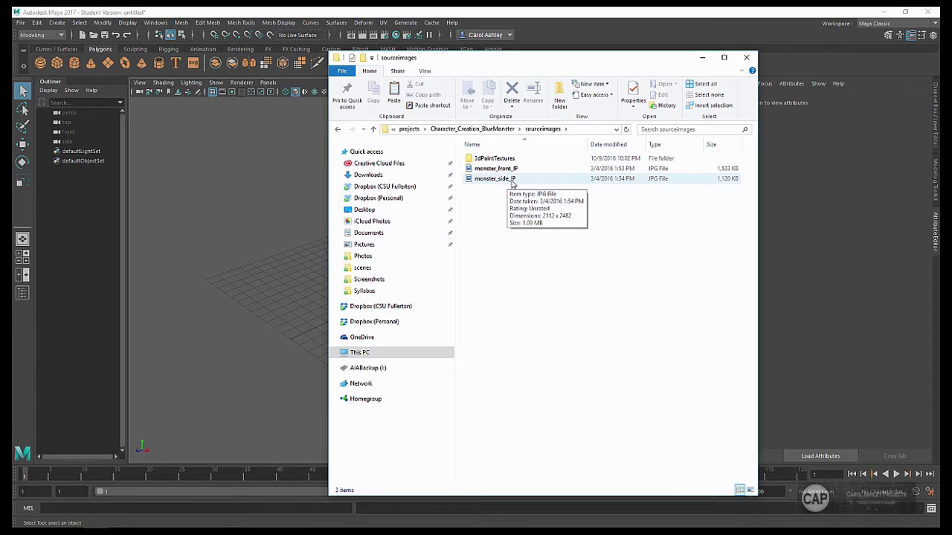
left_click(745, 58)
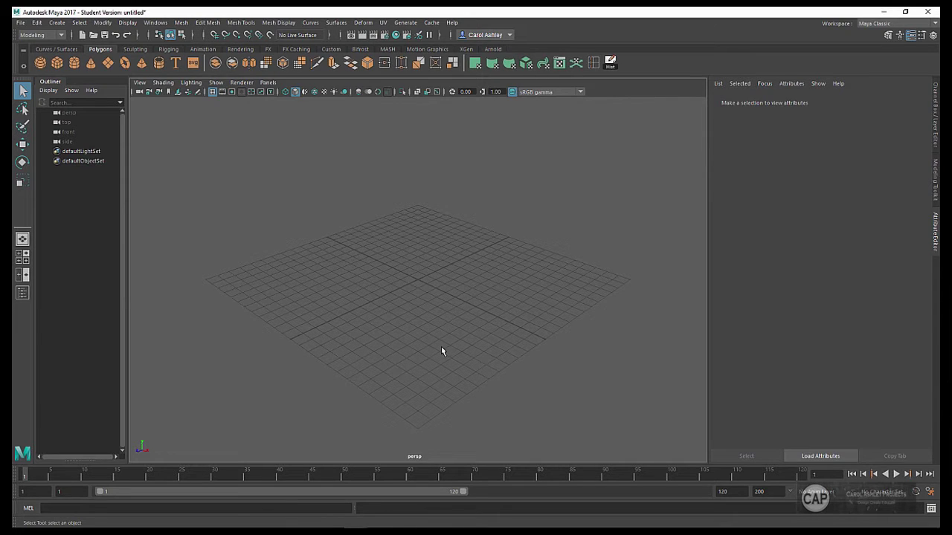
Step: Maximize the front view and import monster_front_IP.jpg into it as an image plane
key("space")
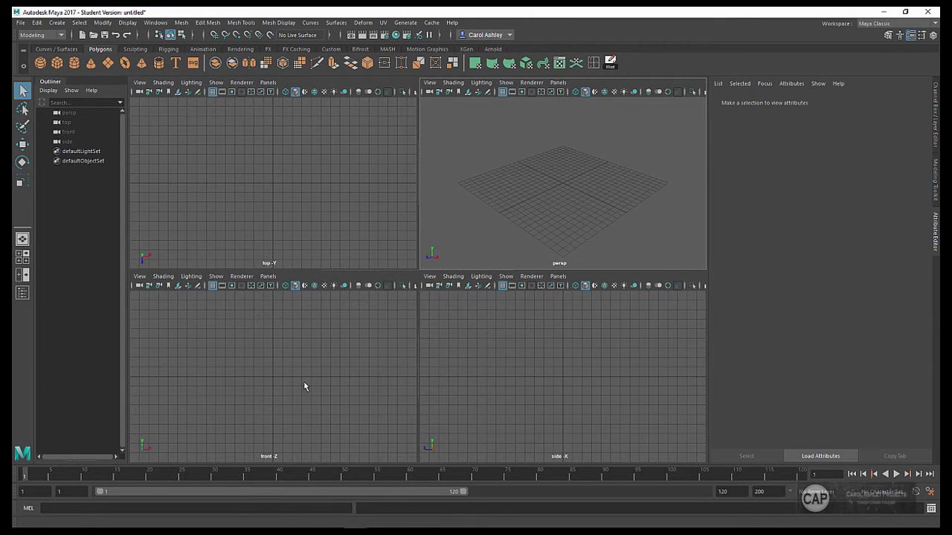
key("space")
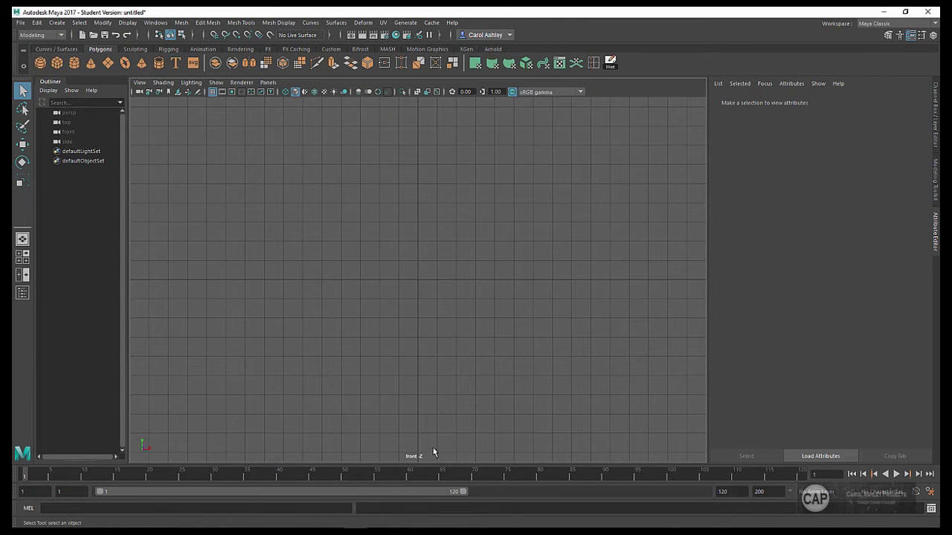
left_click(142, 84)
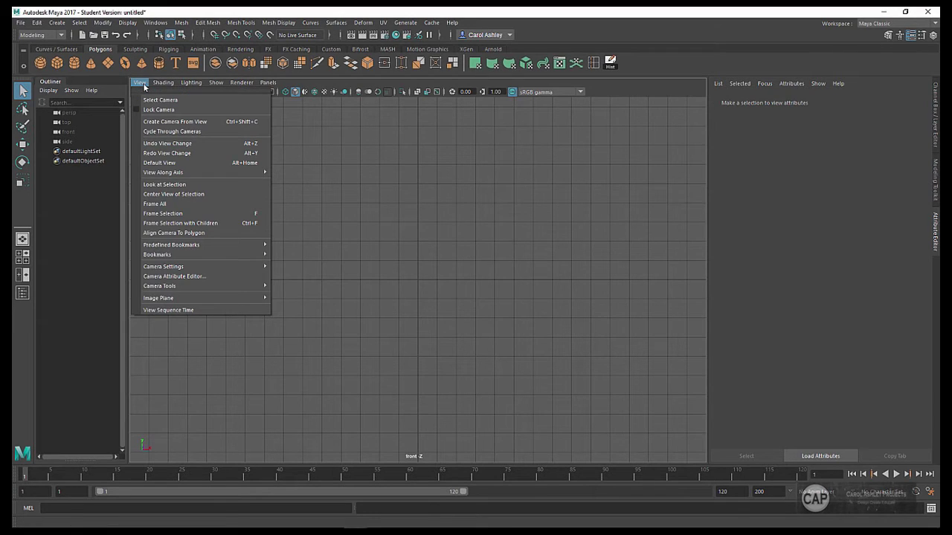
mouse_move(181, 298)
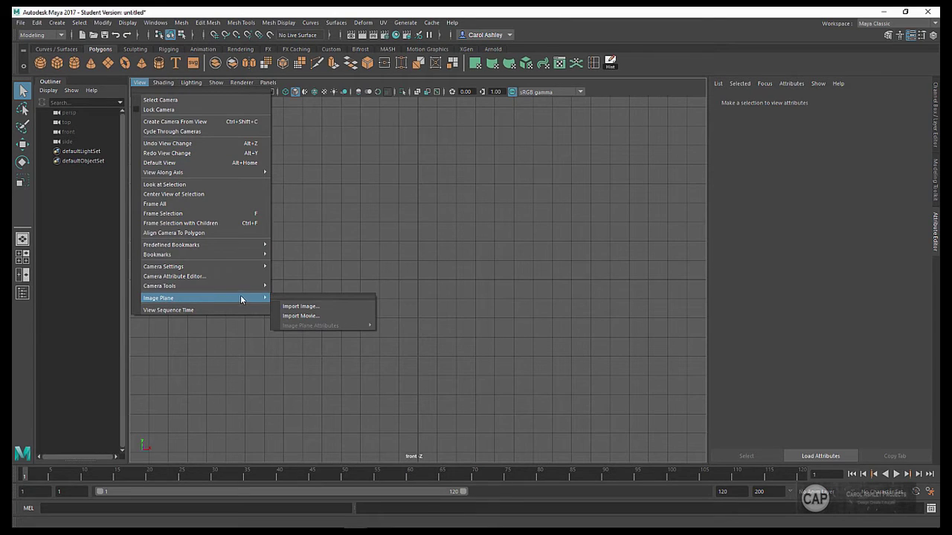
left_click(330, 305)
left_click(291, 201)
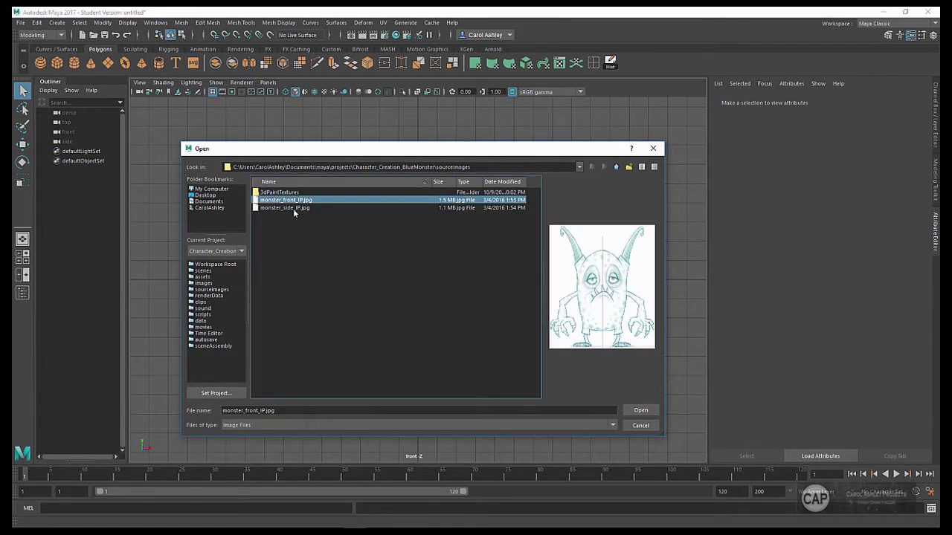
left_click(639, 411)
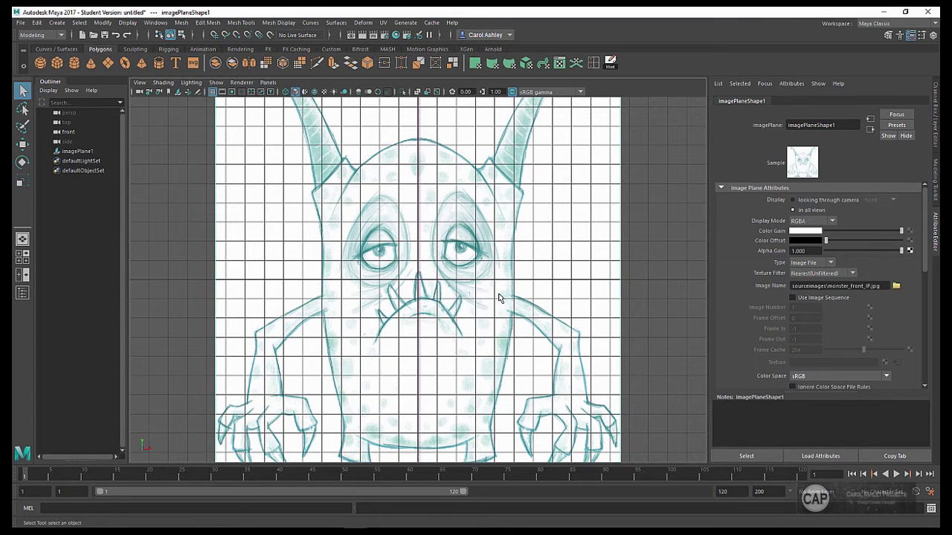
Step: Examine how the monster drawing's vertical centre line and feet line up with the grid in the front view
right_click_drag(501, 297, 214, 289, "alt")
middle_click_drag(447, 331, 450, 360, "alt")
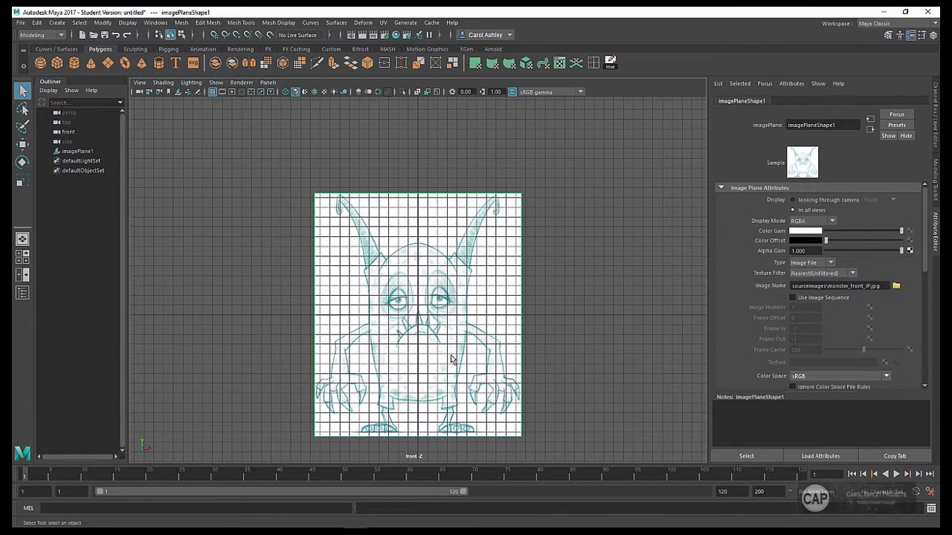
right_click_drag(399, 313, 608, 308, "alt")
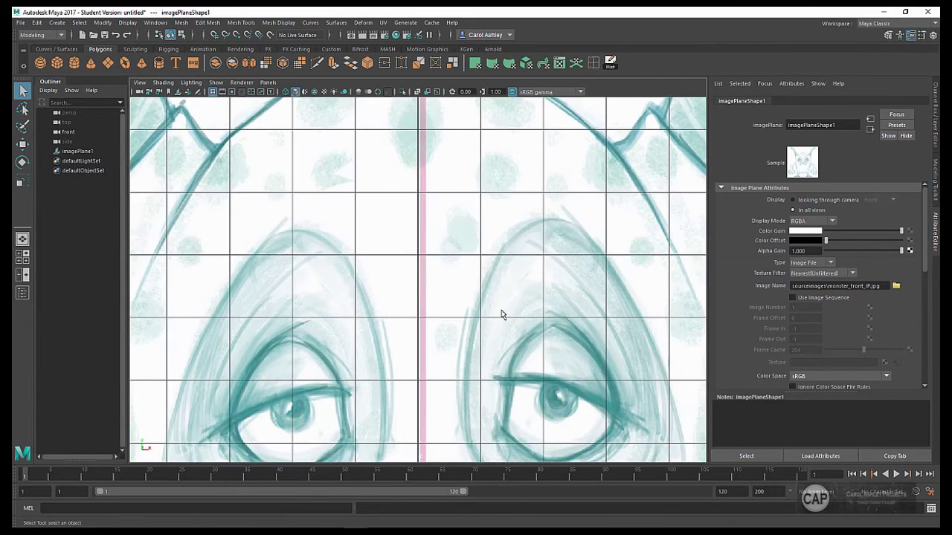
right_click_drag(424, 326, 299, 335, "alt")
right_click_drag(493, 310, 436, 310, "alt")
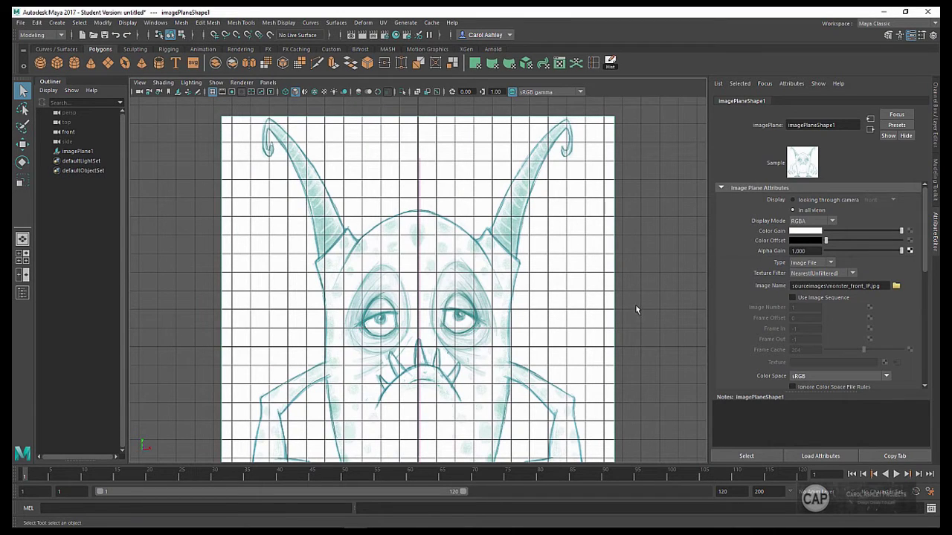
right_click_drag(407, 315, 745, 311, "alt")
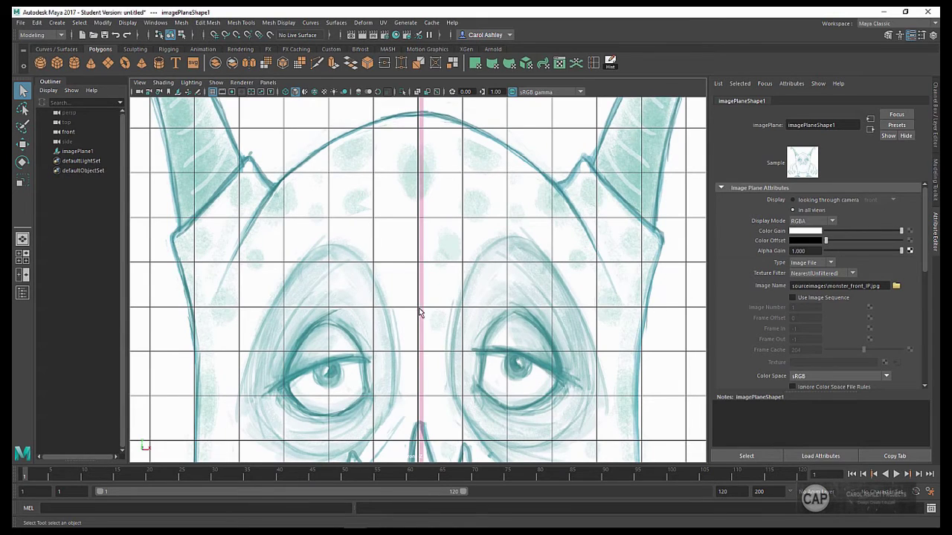
right_click_drag(486, 305, 341, 293, "alt")
middle_click_drag(442, 357, 445, 266, "alt")
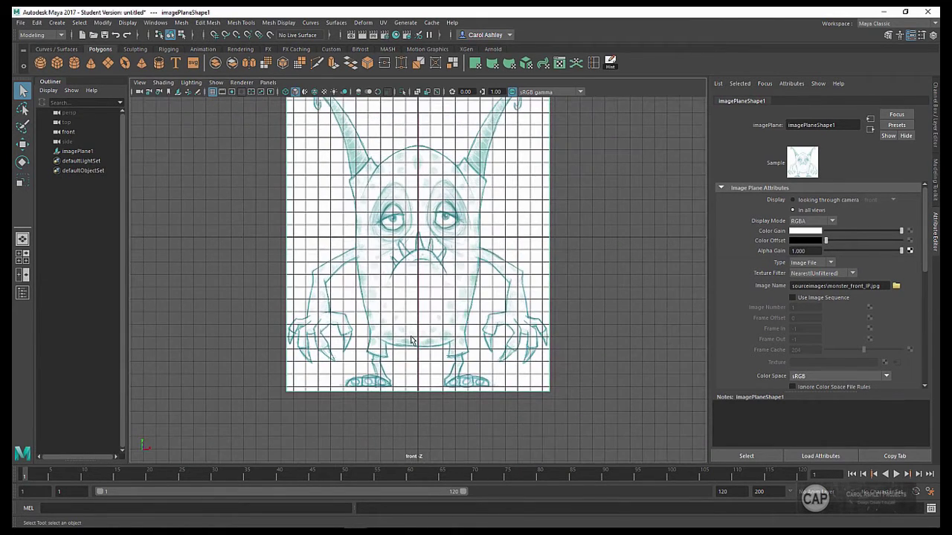
right_click_drag(435, 322, 453, 319, "alt")
middle_click_drag(453, 319, 466, 342, "alt")
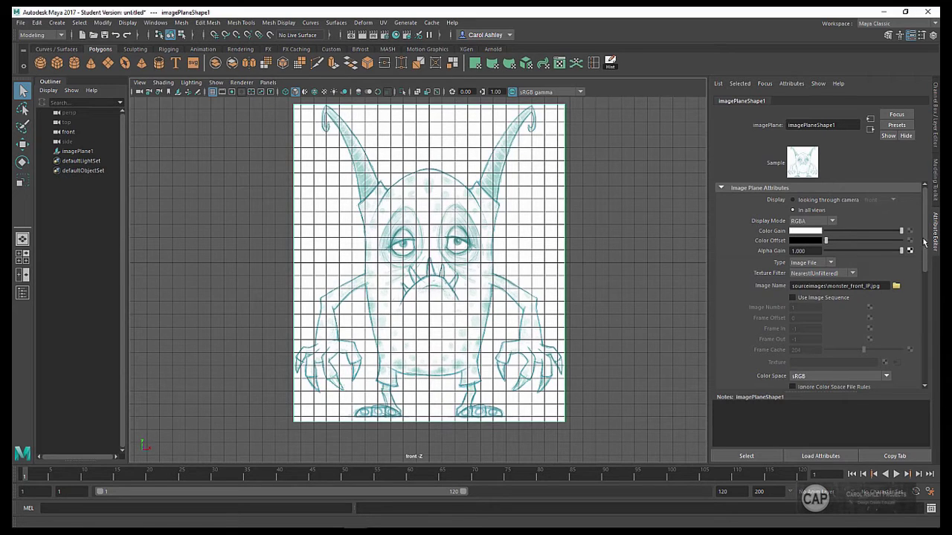
Step: Set the front image plane's Image Center Y value to 12 to raise the drawing
left_click_drag(924, 244, 919, 364)
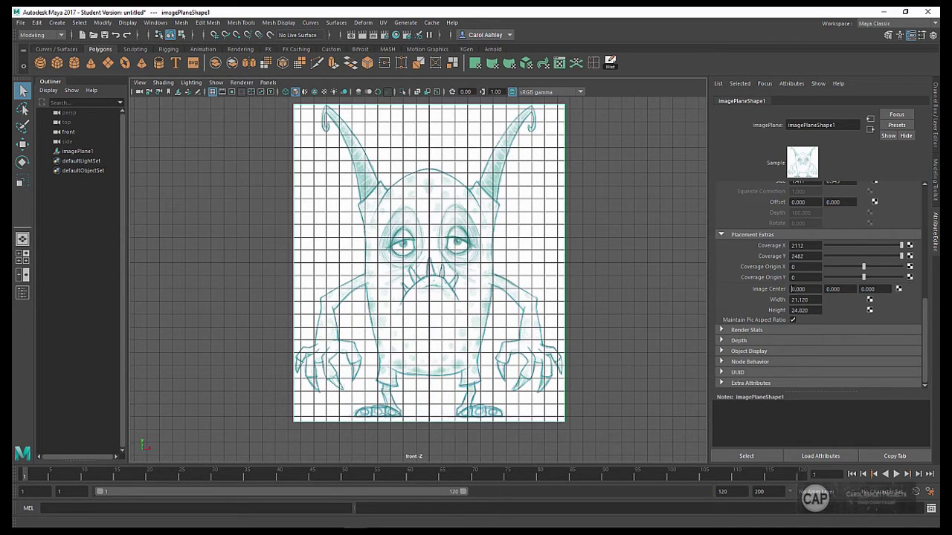
double_click(791, 288)
left_click_drag(826, 289, 857, 290)
left_click(828, 289)
key("ctrl+z")
double_click(832, 288)
type("12")
key("Return")
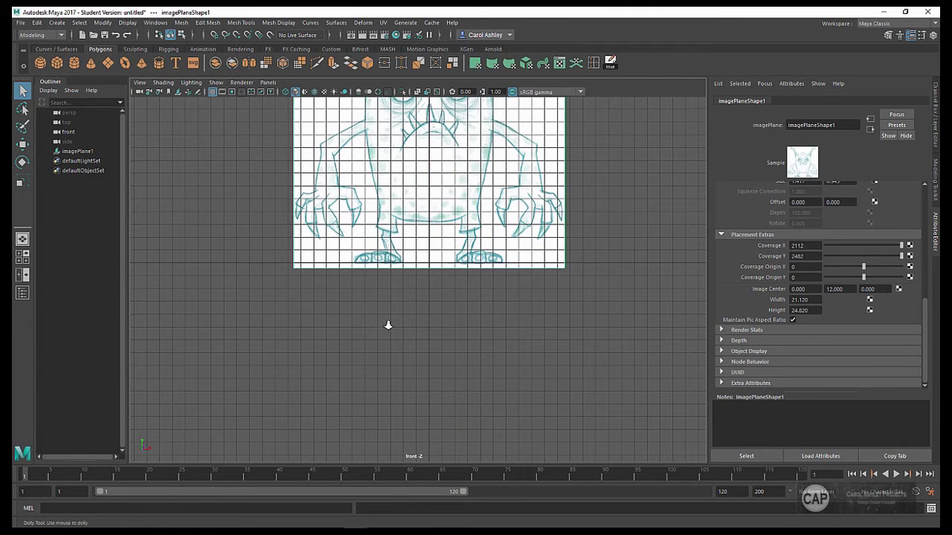
Step: Check the position of the monster's feet against the grid's horizontal axis and view the whole raised drawing
scroll(427, 312, "up", 5)
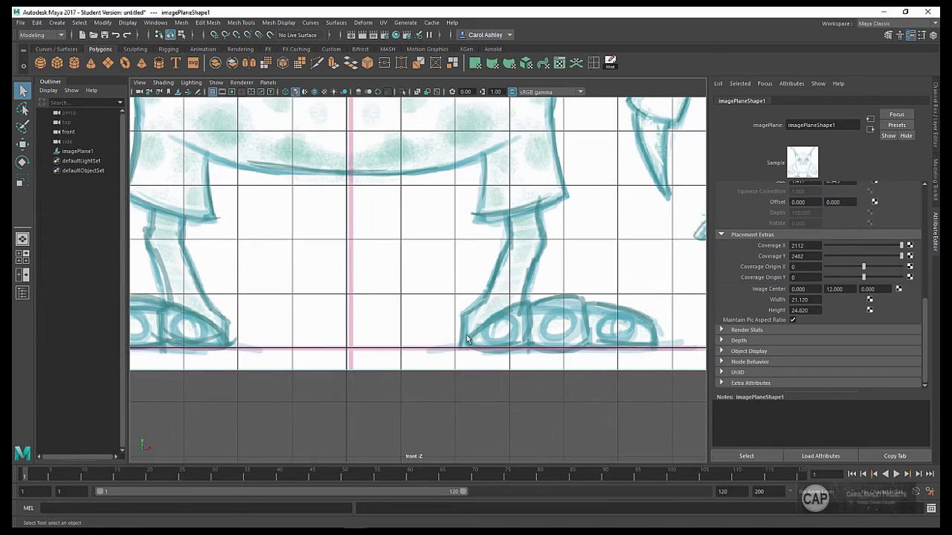
scroll(446, 382, "down", 4)
scroll(441, 338, "down", 2)
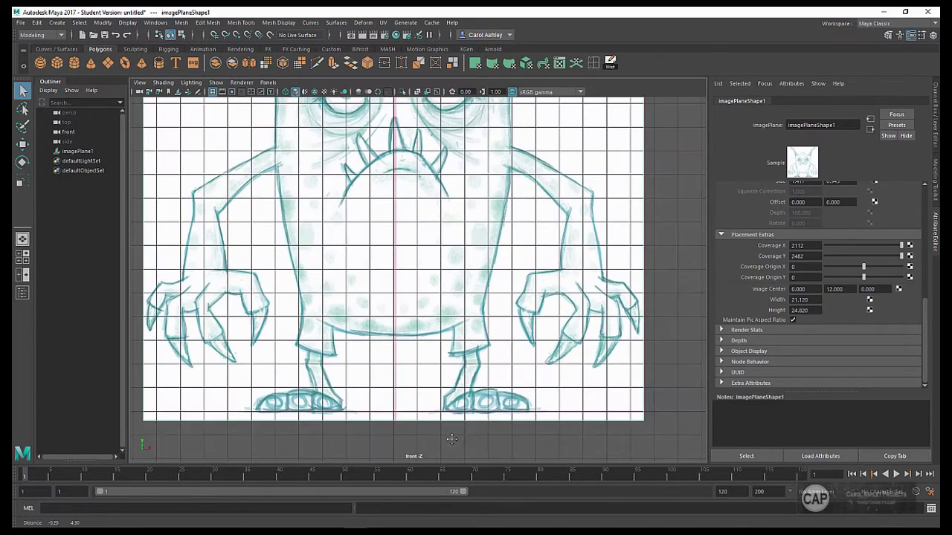
scroll(546, 420, "down", 1)
scroll(541, 397, "down", 3)
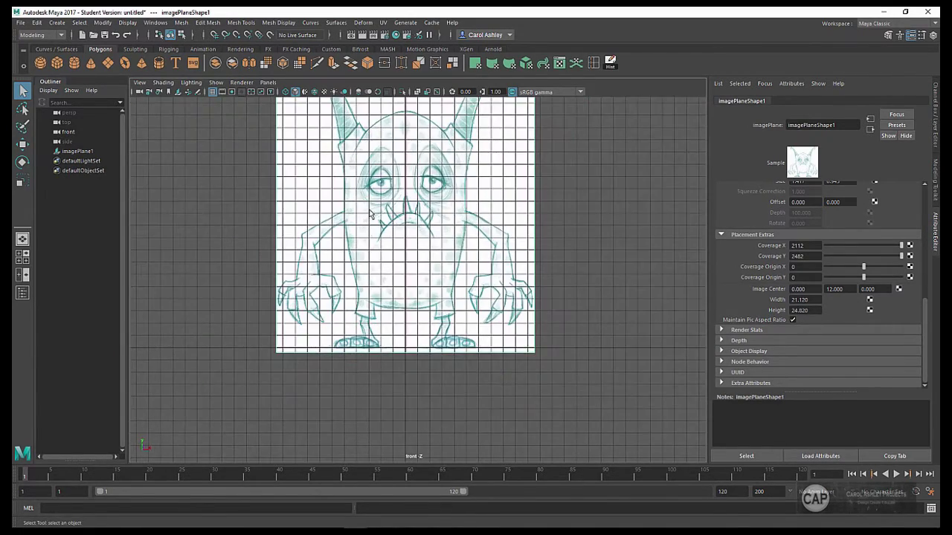
middle_click_drag(380, 228, 384, 382, "alt")
scroll(420, 395, "down", 1)
mouse_move(456, 383)
middle_mouse_down("alt")
mouse_move(459, 335)
mouse_move(458, 346)
middle_mouse_up("alt")
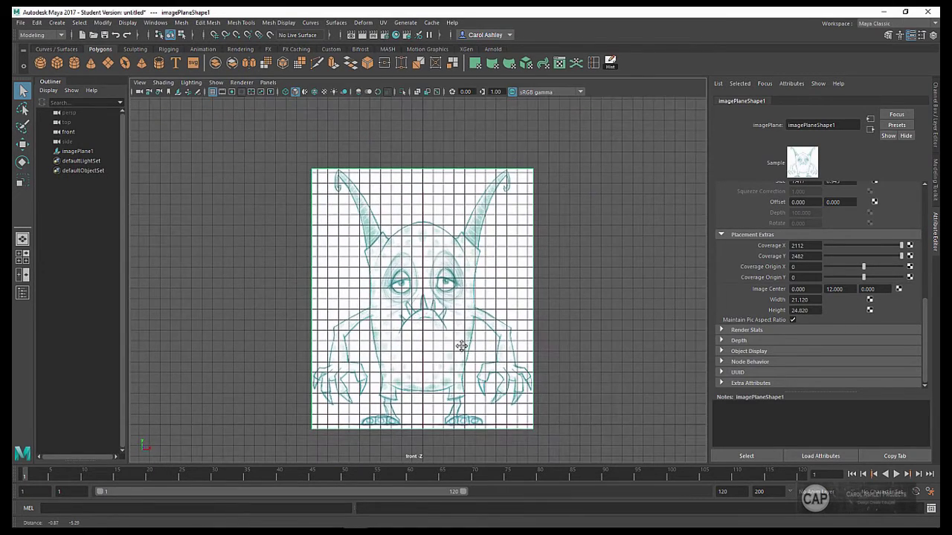
Step: Maximize the side view and import monster_side_IP.jpg into it as an image plane
key("space")
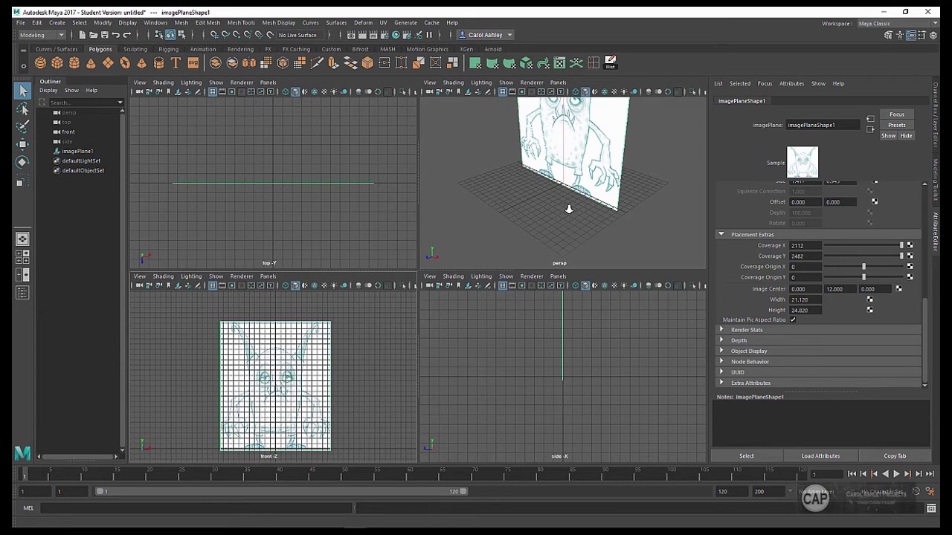
mouse_move(573, 214)
left_mouse_down("alt")
mouse_move(543, 209)
mouse_move(538, 252)
mouse_move(567, 246)
mouse_move(514, 215)
mouse_move(604, 225)
mouse_move(582, 229)
left_mouse_up("alt")
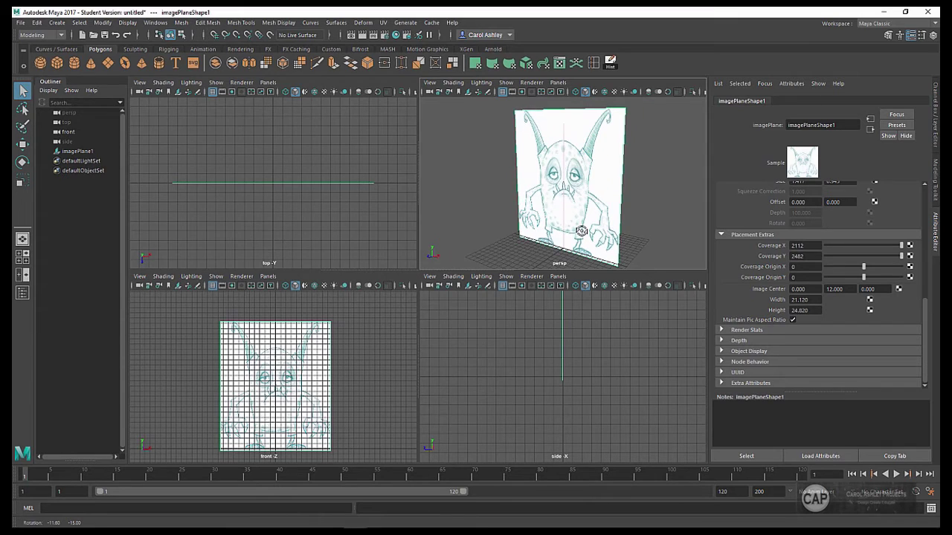
scroll(584, 229, "down", 3)
scroll(572, 228, "up", 4)
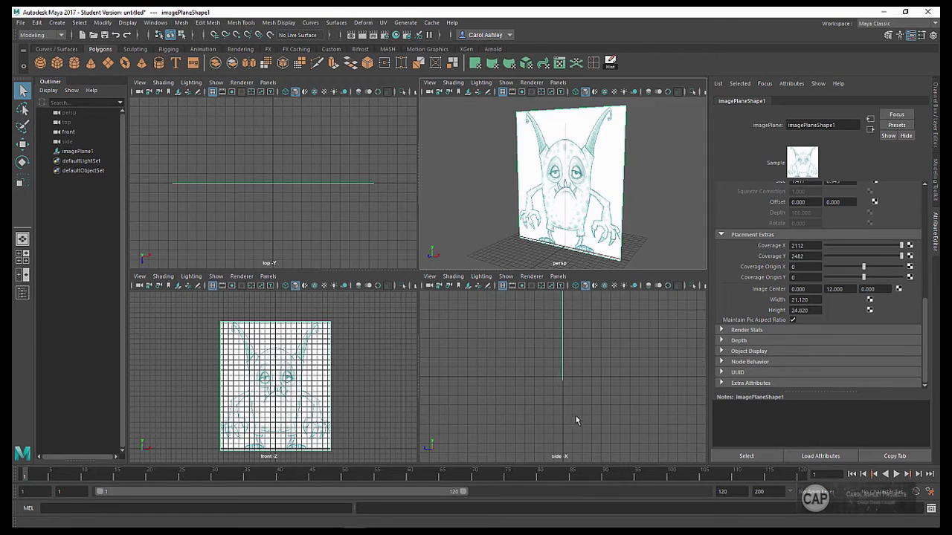
key("space")
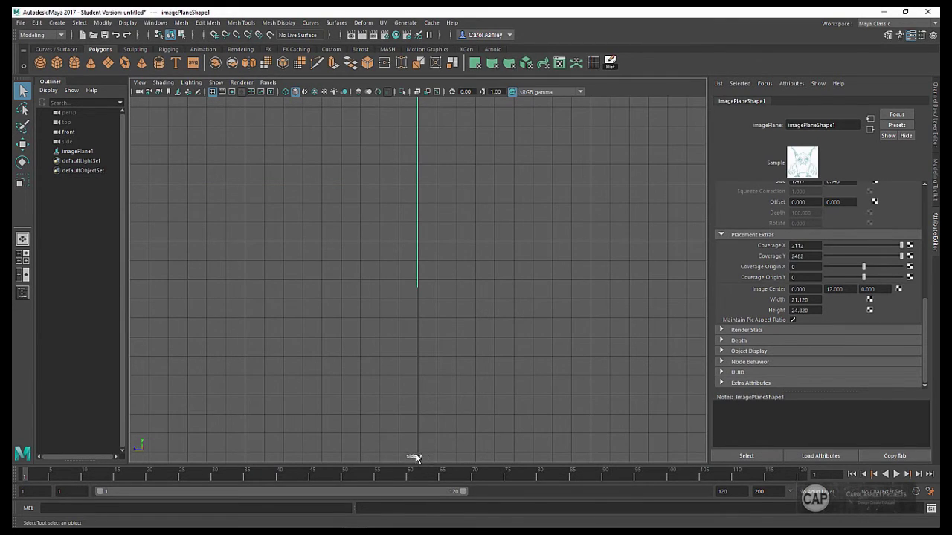
left_click(139, 83)
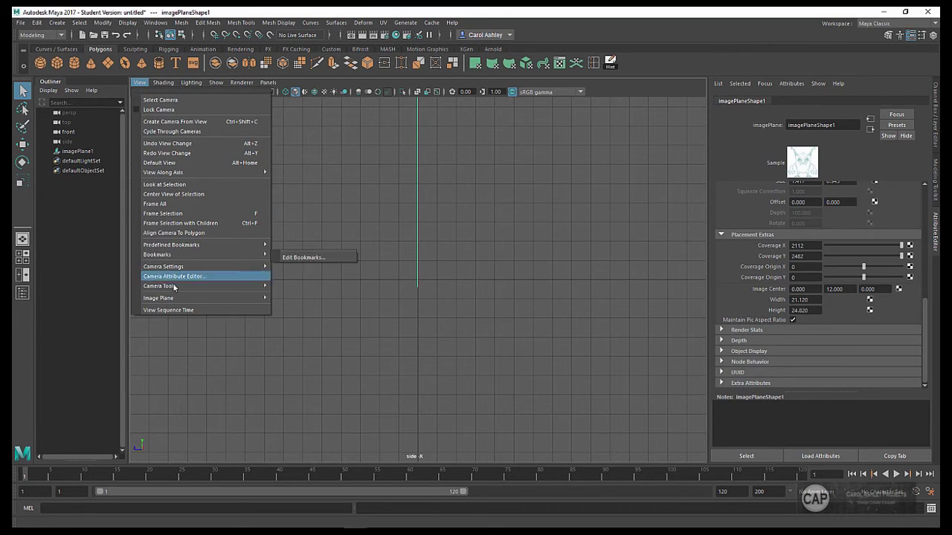
mouse_move(174, 298)
left_click(297, 306)
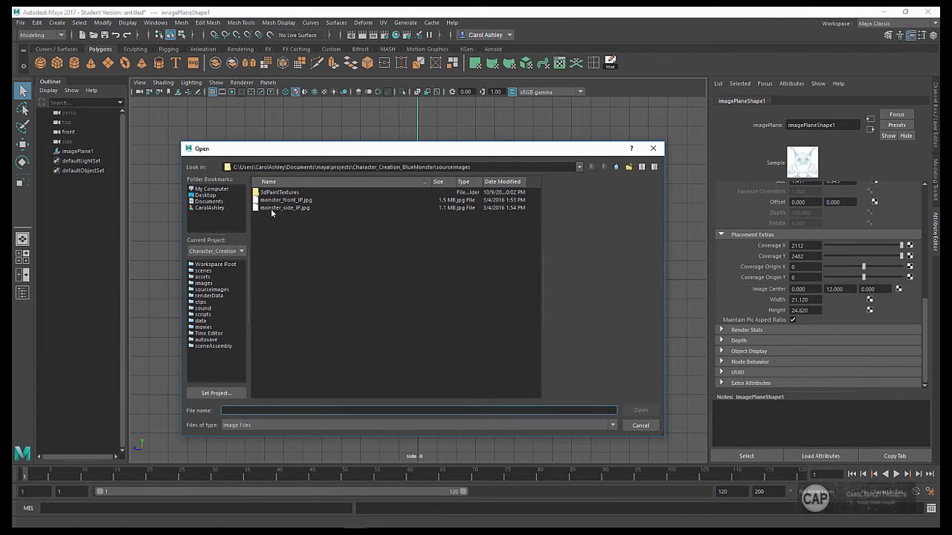
left_click(279, 209)
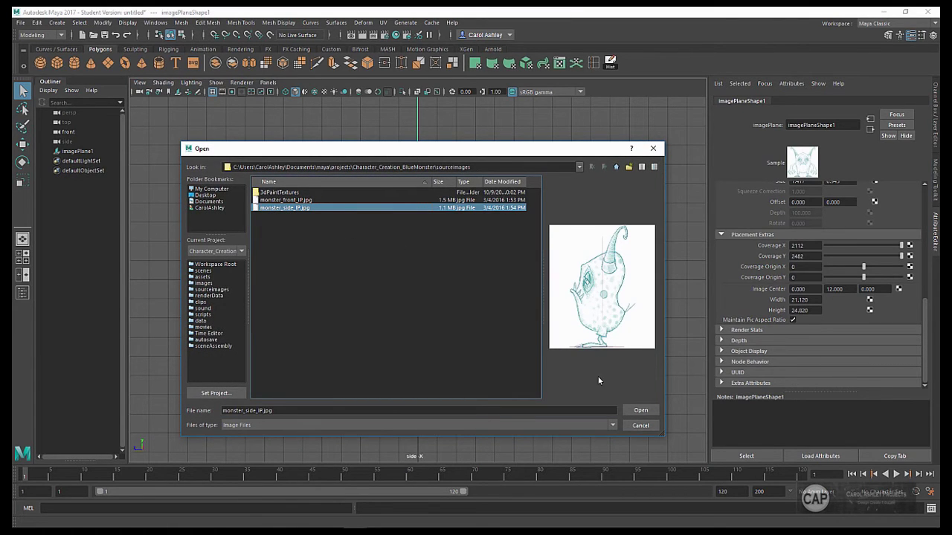
left_click(641, 410)
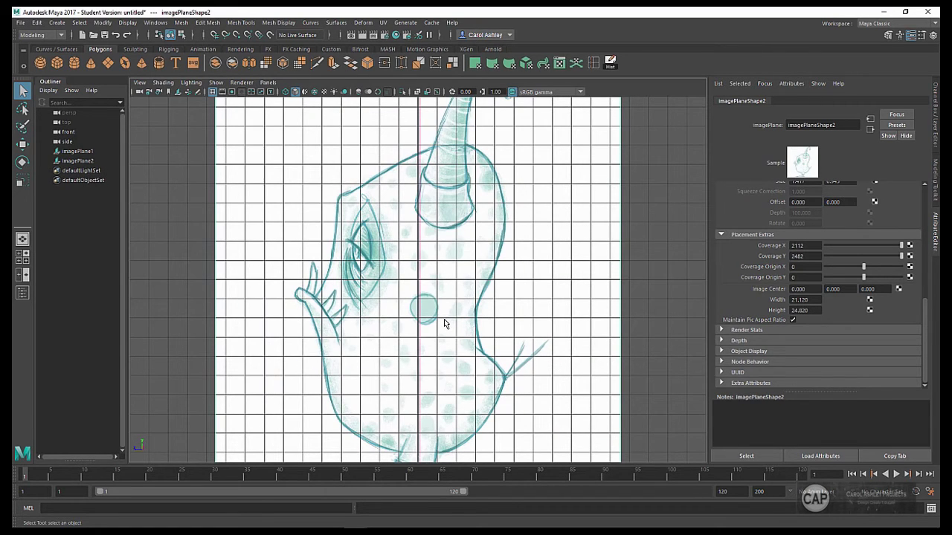
Step: Check the side drawing's centre line against the grid and set its Image Center Y value to 12
right_click_drag(441, 325, 602, 331, "alt")
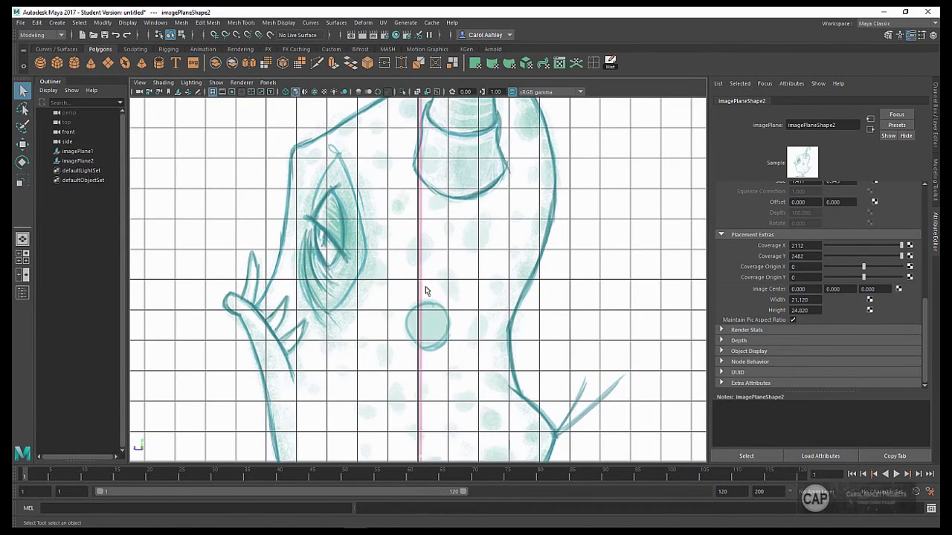
right_click_drag(493, 293, 391, 291, "alt")
middle_click_drag(475, 305, 480, 279, "alt")
scroll(476, 349, "up", 1)
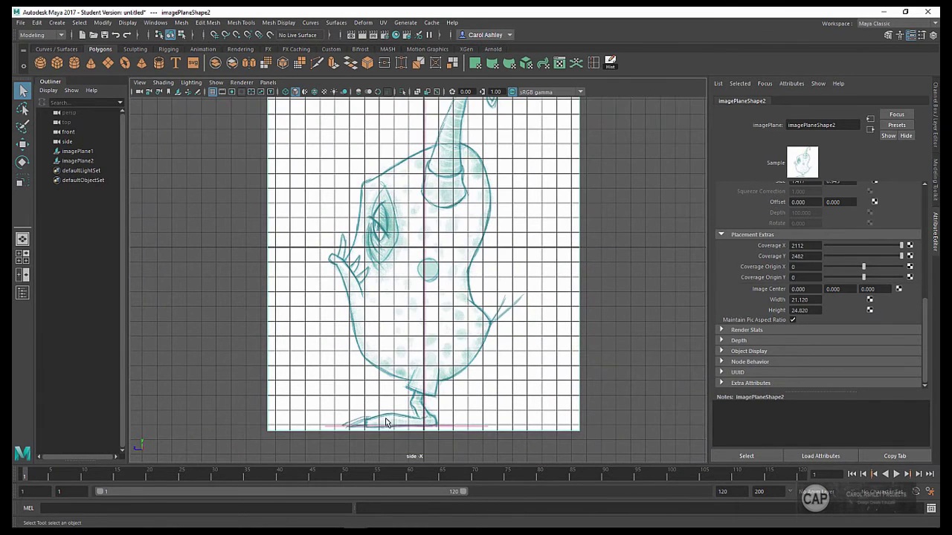
left_click(831, 288)
type("12")
key("Return")
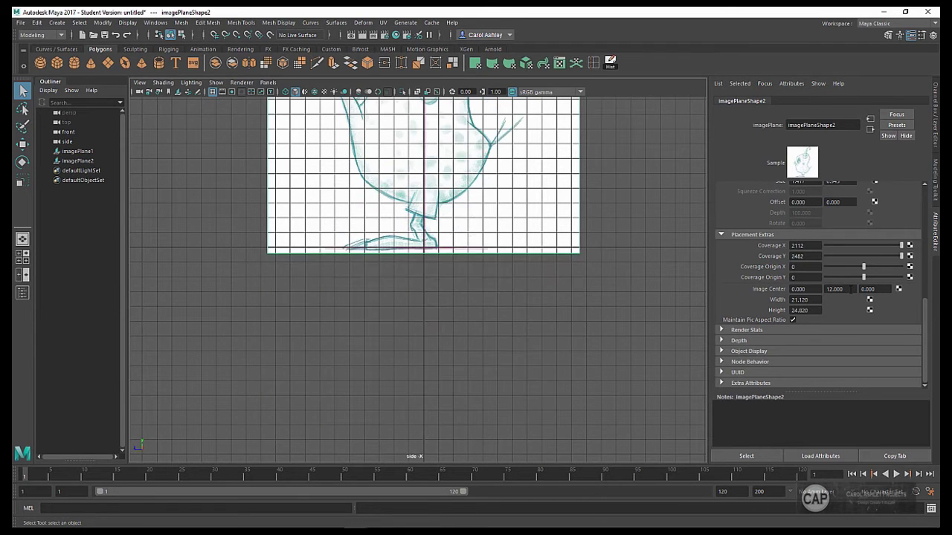
Step: Check the position of the side drawing's foot against the grid's horizontal axis and view the raised drawing
right_click_drag(400, 263, 543, 235, "alt")
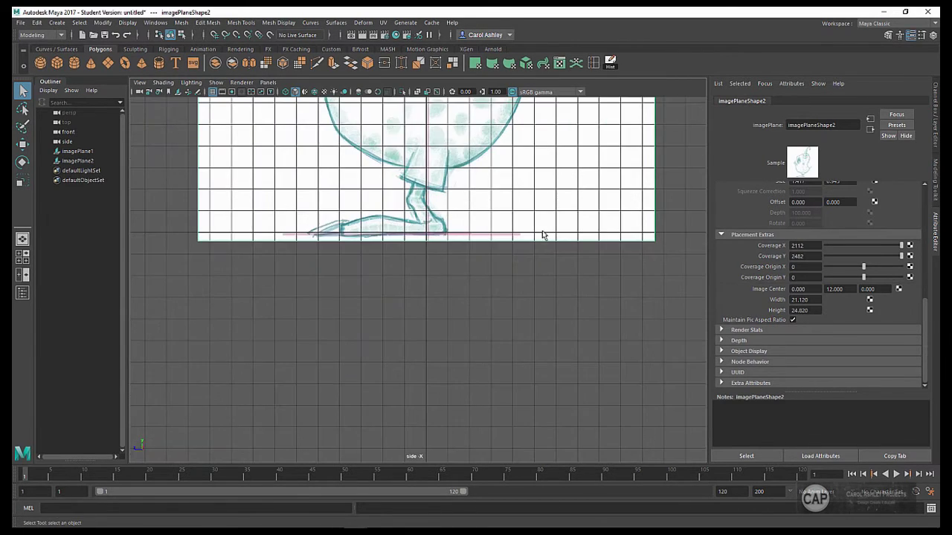
middle_click_drag(543, 235, 551, 392, "alt")
right_click_drag(551, 394, 699, 312, "alt")
middle_click_drag(601, 334, 618, 258, "alt")
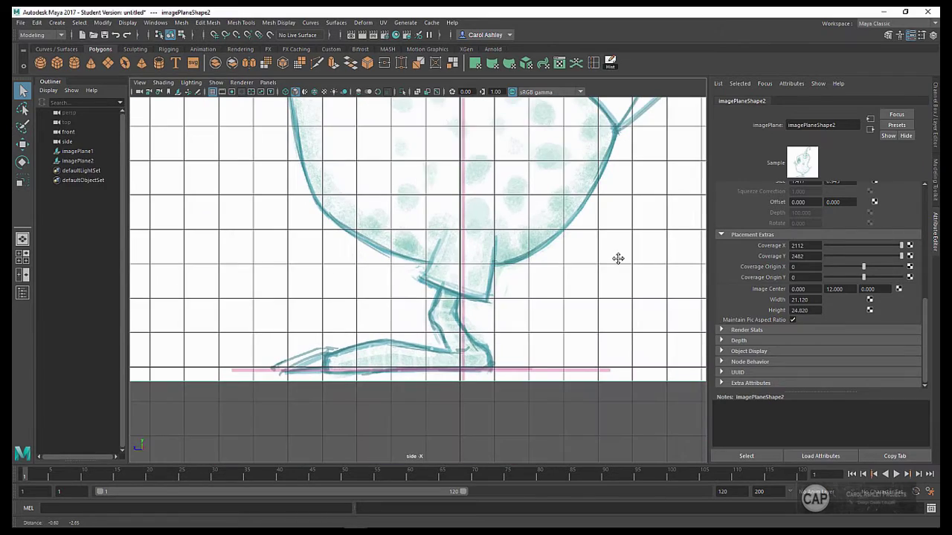
mouse_move(618, 259)
right_mouse_down("alt")
mouse_move(497, 257)
mouse_move(478, 234)
right_mouse_up("alt")
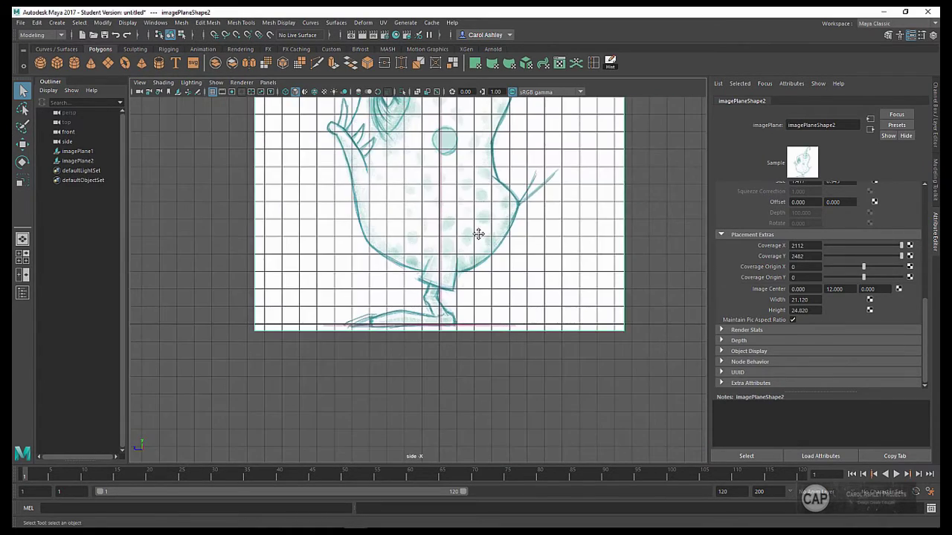
middle_click_drag(478, 234, 470, 372, "alt")
scroll(470, 372, "down", 3)
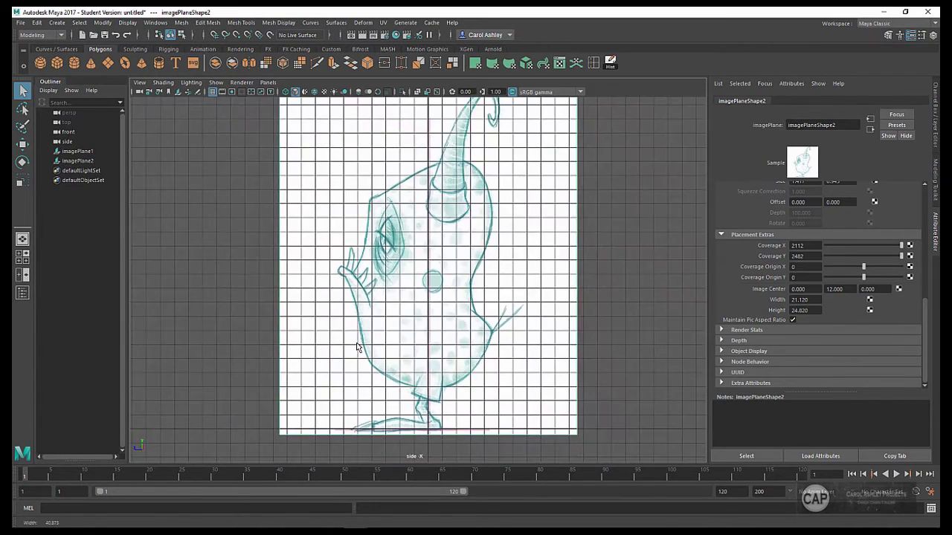
Step: Examine in the perspective view how the front and side image planes cross and whether the two drawings line up
key("space")
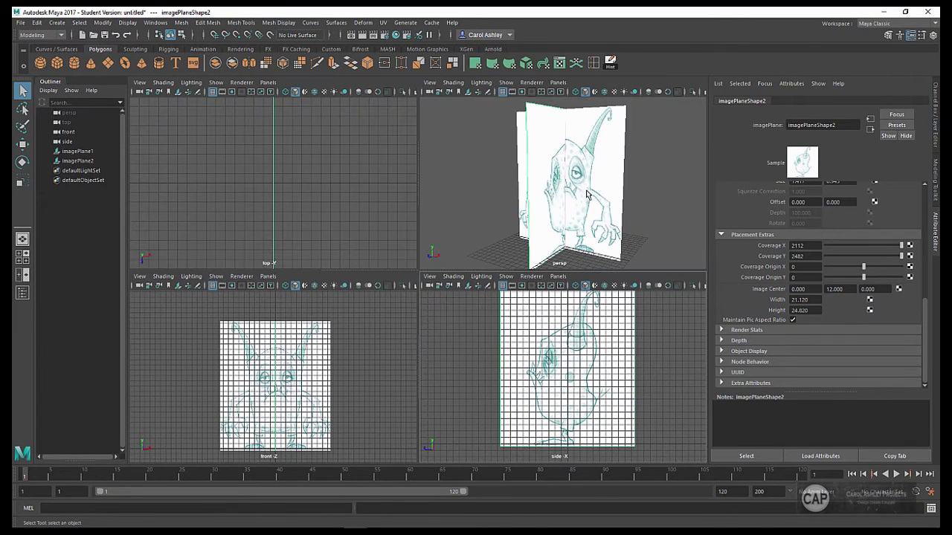
key("space")
left_click_drag(557, 238, 513, 281, "alt")
right_click_drag(513, 281, 586, 293, "alt")
left_click_drag(538, 293, 566, 302, "alt")
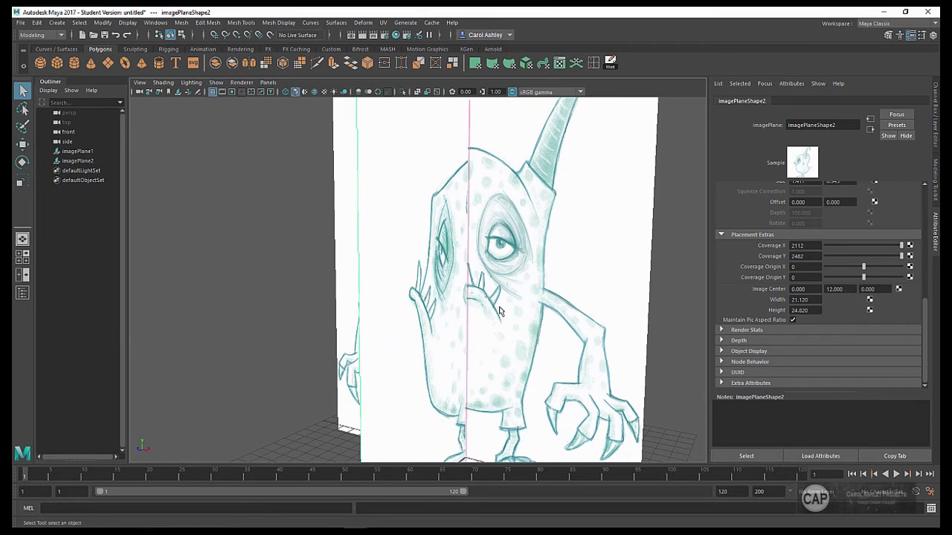
right_click_drag(514, 333, 476, 332, "alt")
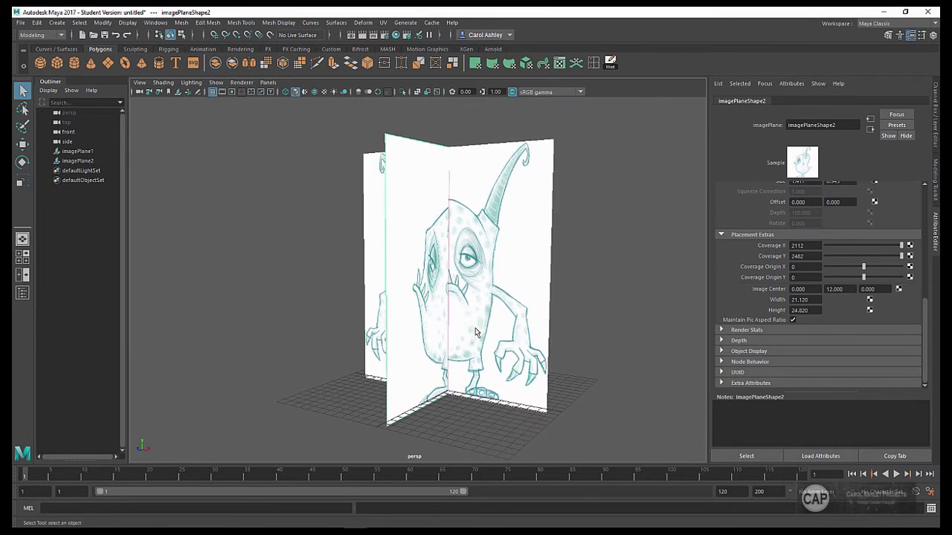
left_click_drag(473, 332, 449, 326, "alt")
right_click_drag(460, 324, 481, 325, "alt")
middle_click_drag(482, 324, 496, 334, "alt")
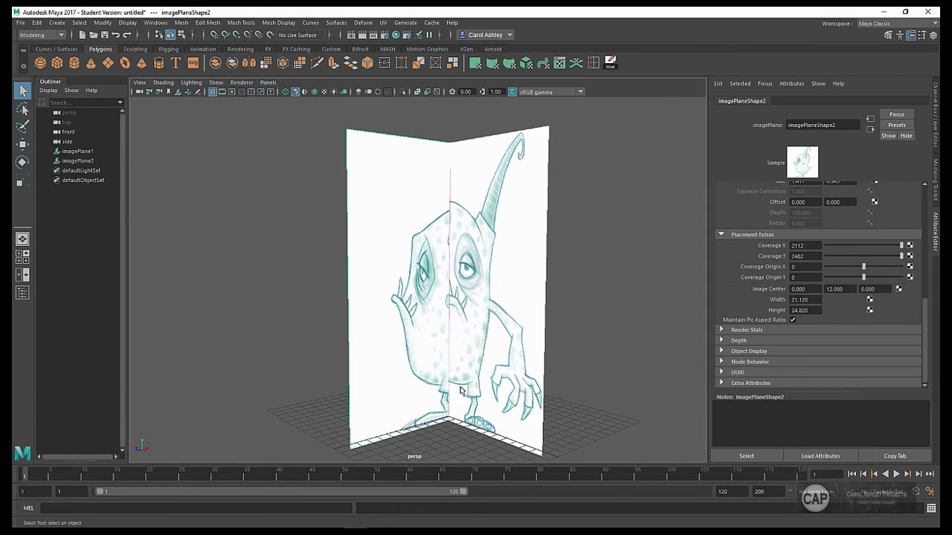
right_click_drag(474, 359, 434, 345, "alt")
key("space")
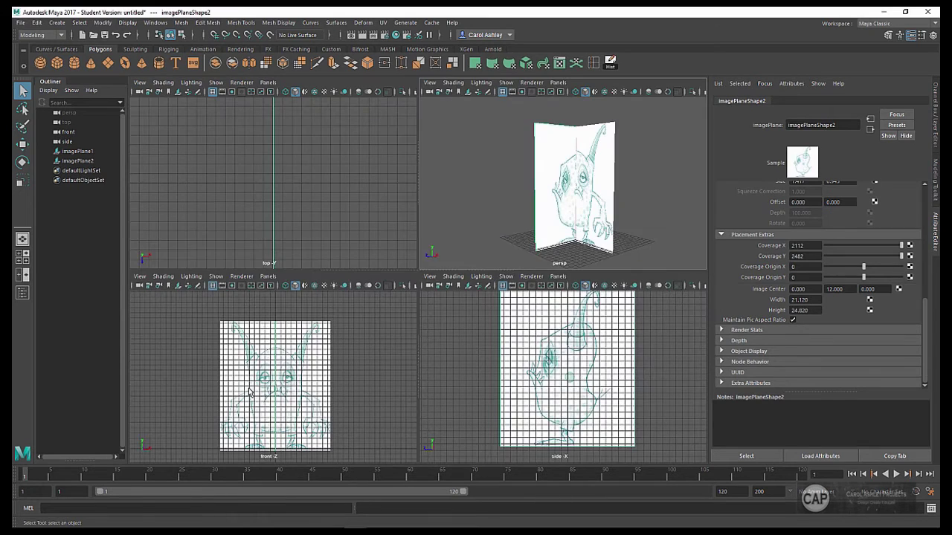
Step: Set the side image plane's Image Center X value to -12 to move it away from the grid's centre
right_click_drag(269, 368, 307, 381, "alt")
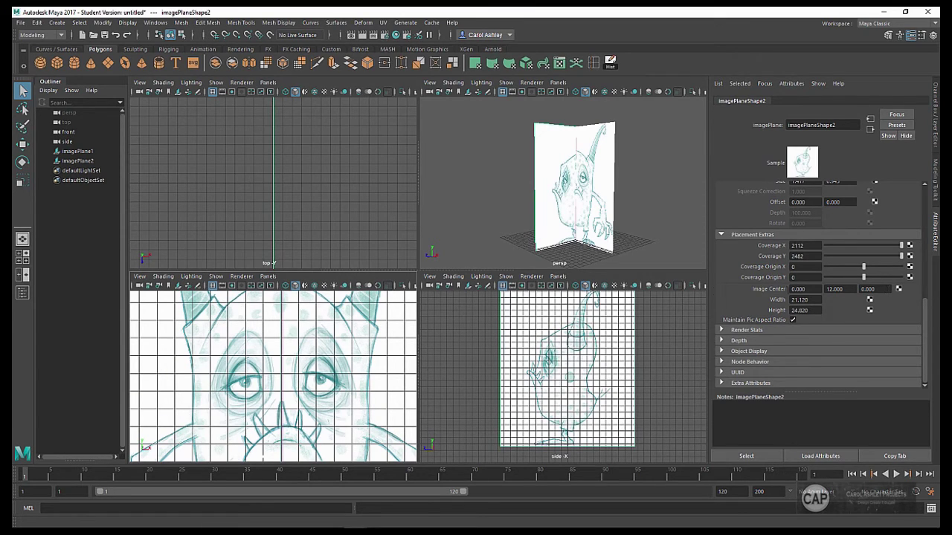
left_click(642, 293, "alt")
left_click_drag(617, 255, 592, 275, "alt")
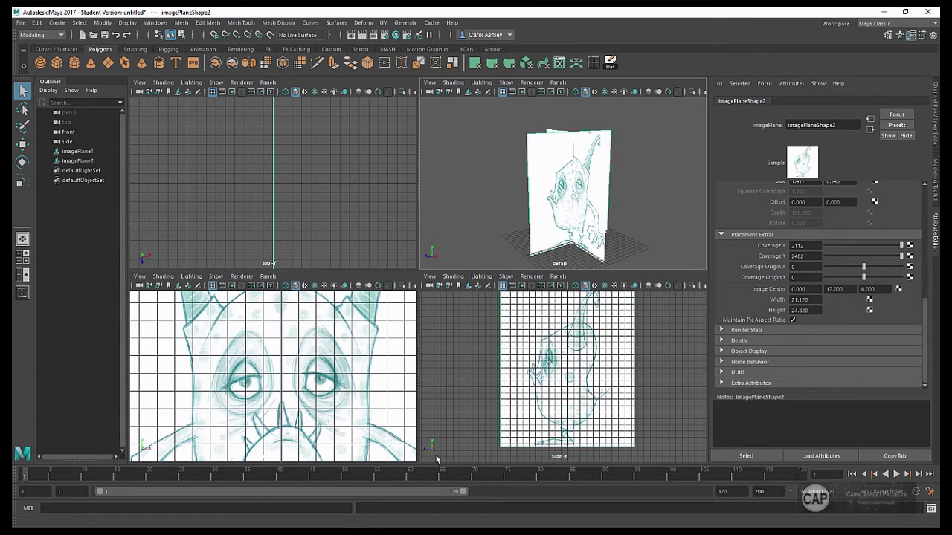
left_click(813, 289)
type("-12")
key("Return")
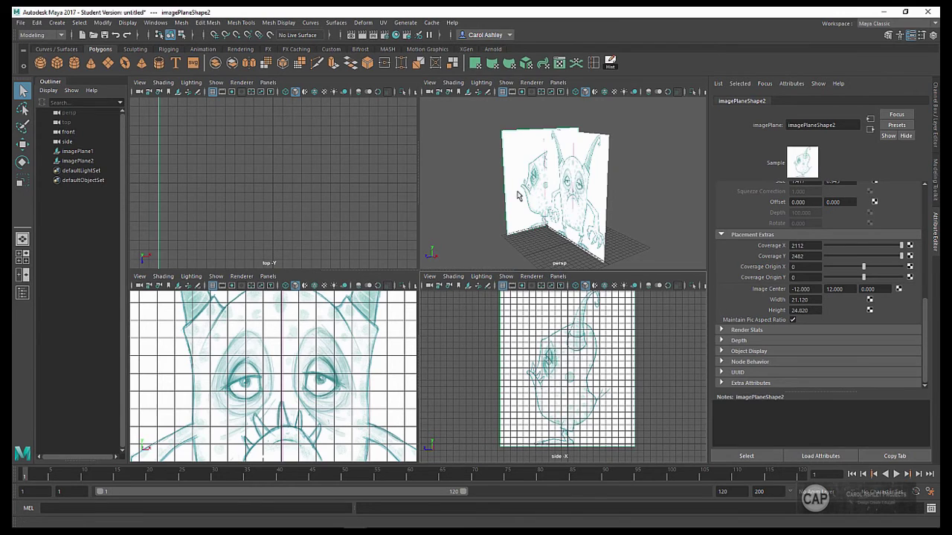
Step: Select the front image plane and set its Image Center Z value to -12 to push it behind the grid's centre
left_click_drag(518, 194, 522, 215, "alt")
right_click_drag(539, 208, 589, 192, "alt")
left_click_drag(588, 191, 609, 176, "alt")
middle_click_drag(609, 176, 659, 87, "alt")
right_click_drag(635, 205, 529, 178, "alt")
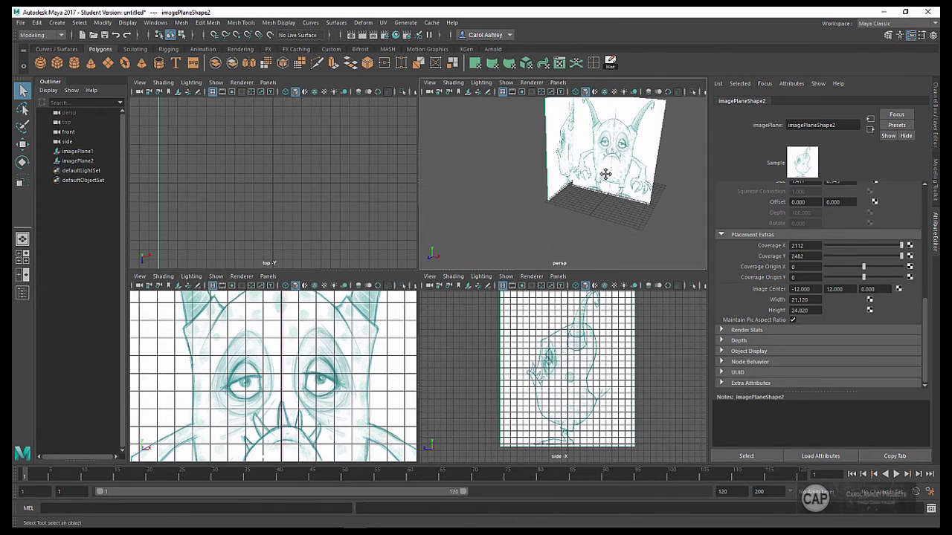
middle_click_drag(606, 175, 580, 206, "alt")
left_click_drag(580, 206, 587, 194, "alt")
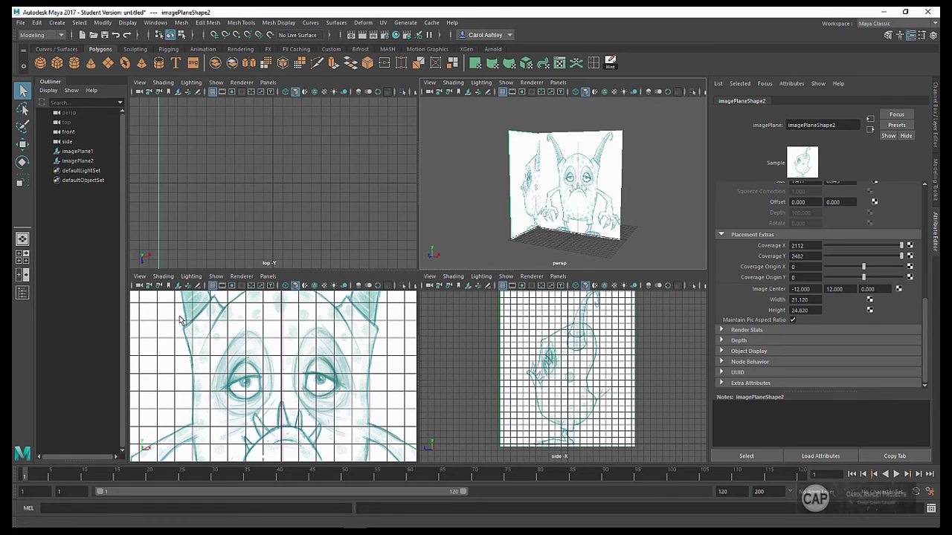
left_click(229, 370)
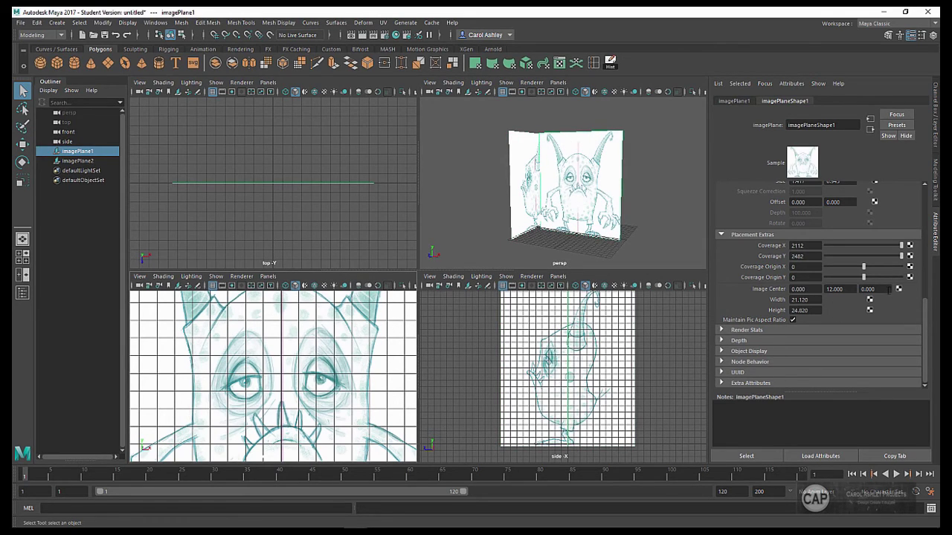
left_click_drag(888, 290, 859, 289)
type("-12")
key("Return")
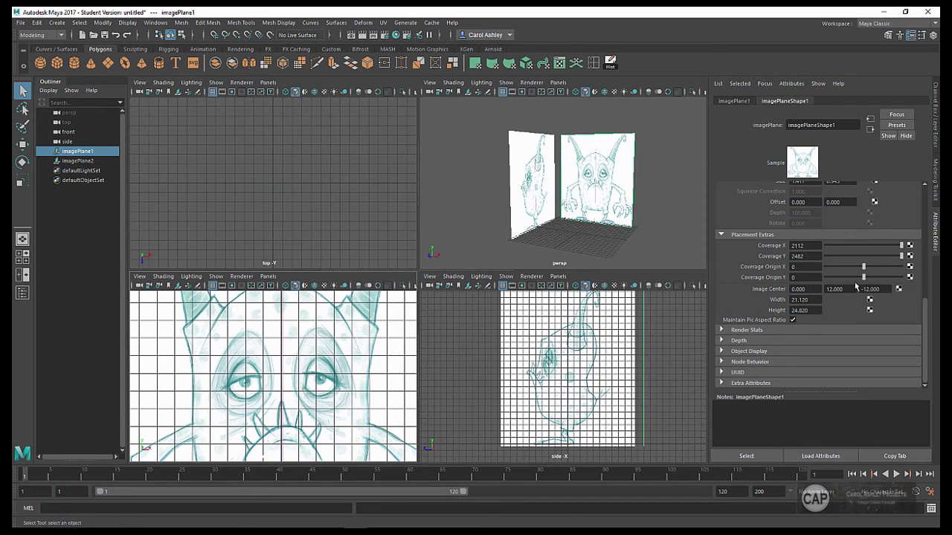
Step: Inspect the separated drawings in the perspective view and turn off the display of image planes in that view
right_click_drag(622, 215, 683, 189, "alt")
left_click_drag(625, 205, 583, 205, "alt")
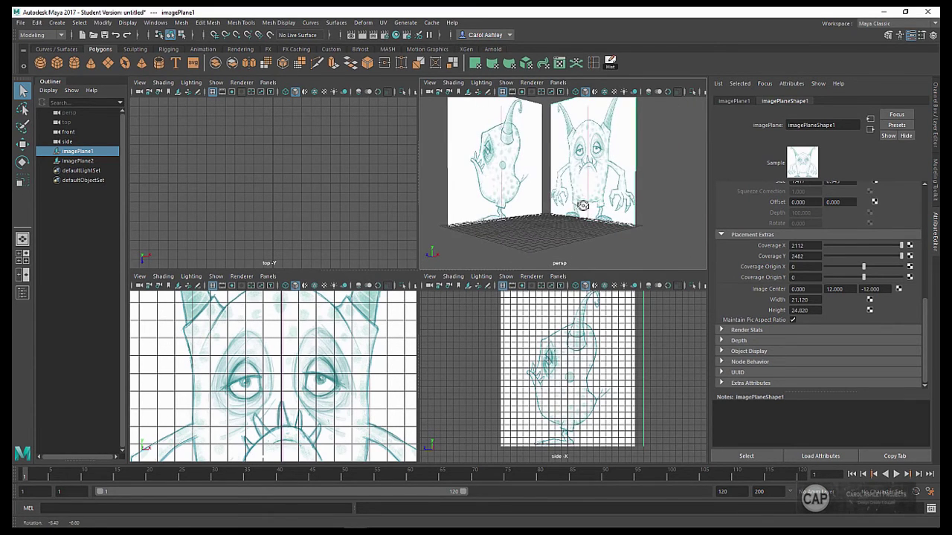
mouse_move(583, 206)
right_mouse_down("alt")
mouse_move(574, 227)
mouse_move(599, 187)
mouse_move(604, 203)
mouse_move(567, 204)
right_mouse_up("alt")
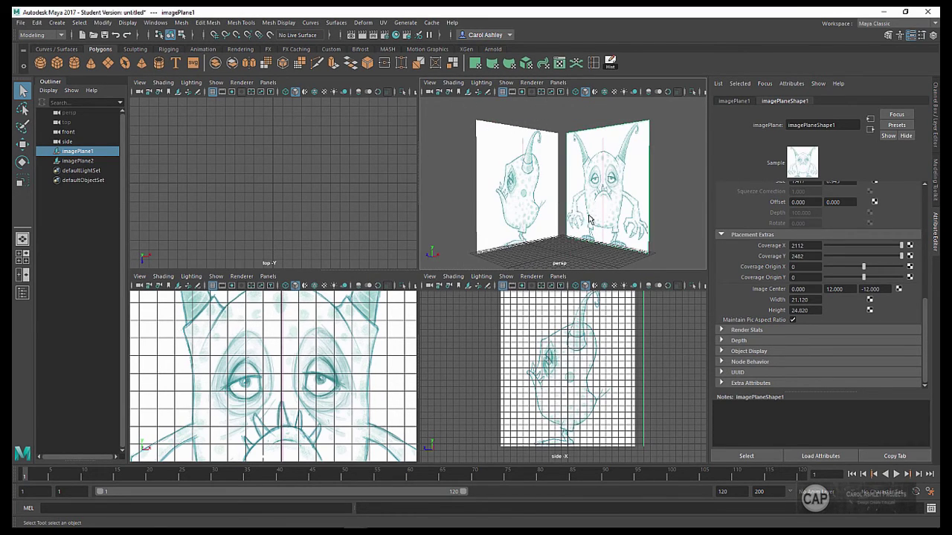
right_click_drag(540, 203, 616, 191, "alt")
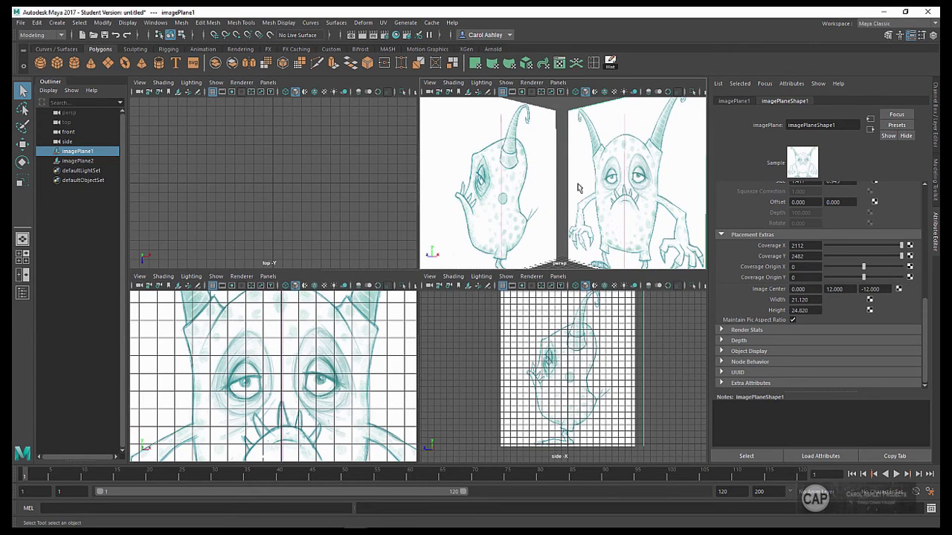
left_click(507, 82)
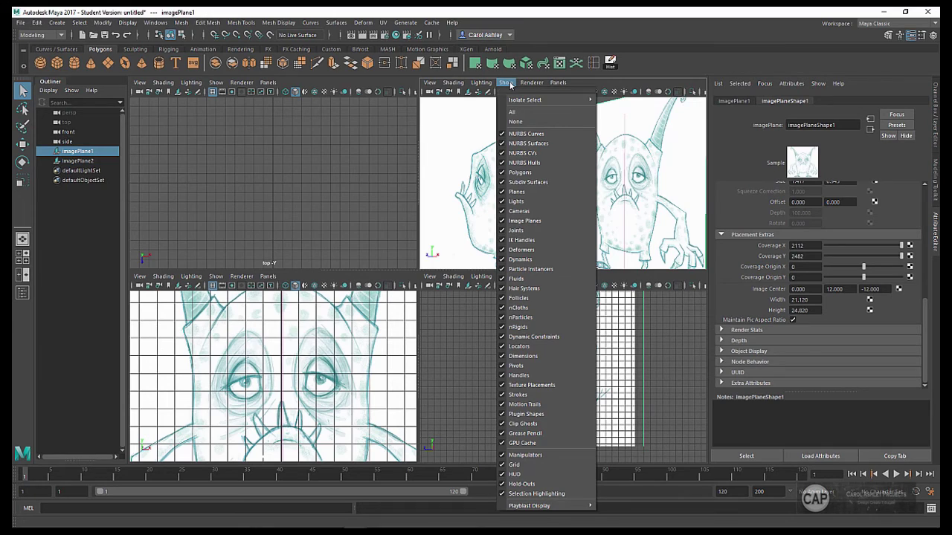
left_click(503, 221)
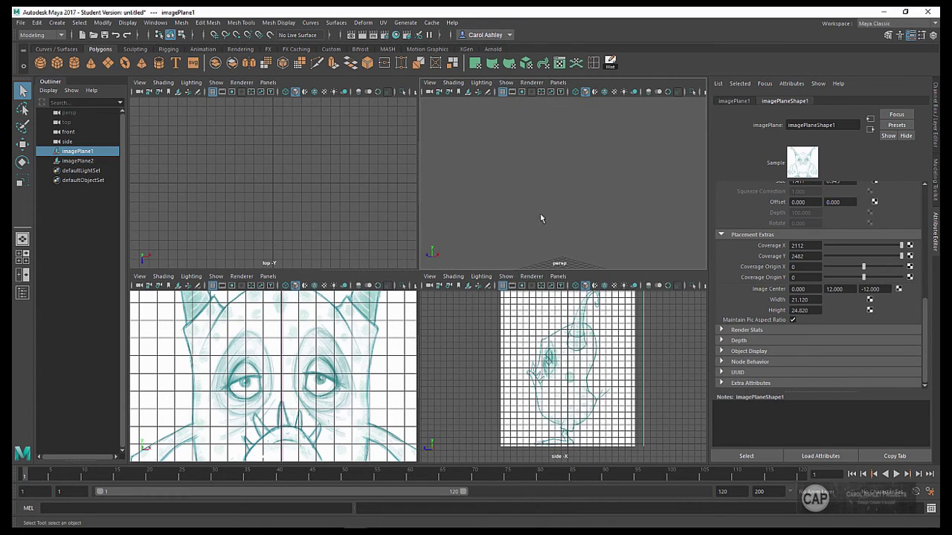
Step: Frame the empty grid in the perspective view and the whole monster drawing in the front view
right_click_drag(490, 172, 470, 166, "alt")
left_click_drag(561, 181, 562, 202, "alt")
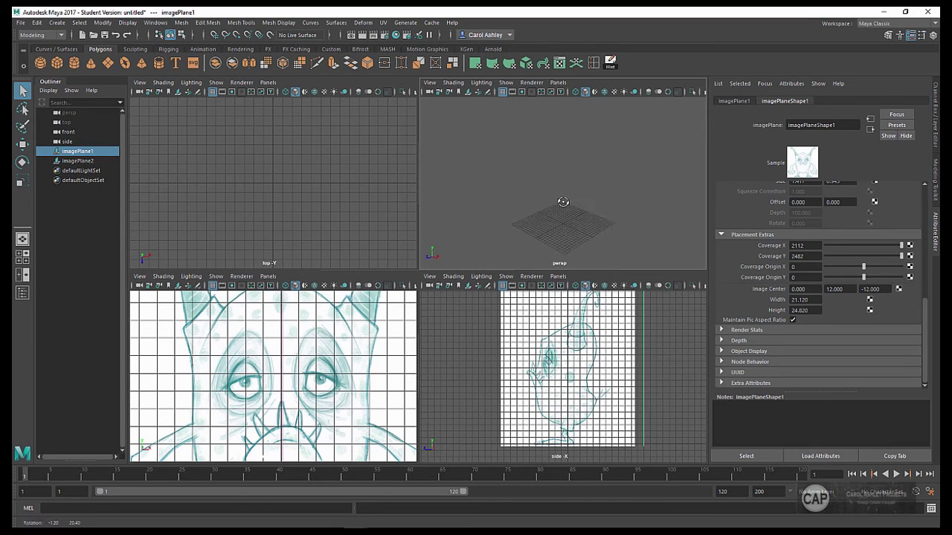
right_click_drag(563, 201, 665, 197, "alt")
middle_click_drag(597, 222, 597, 218, "alt")
right_click_drag(597, 218, 564, 199, "alt")
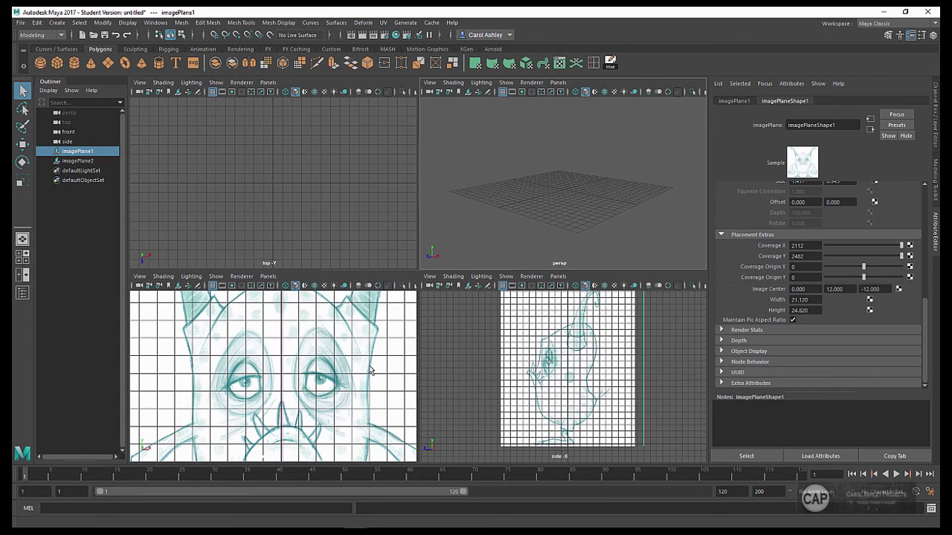
scroll(244, 344, "down", 6)
right_click_drag(325, 361, 316, 360, "alt")
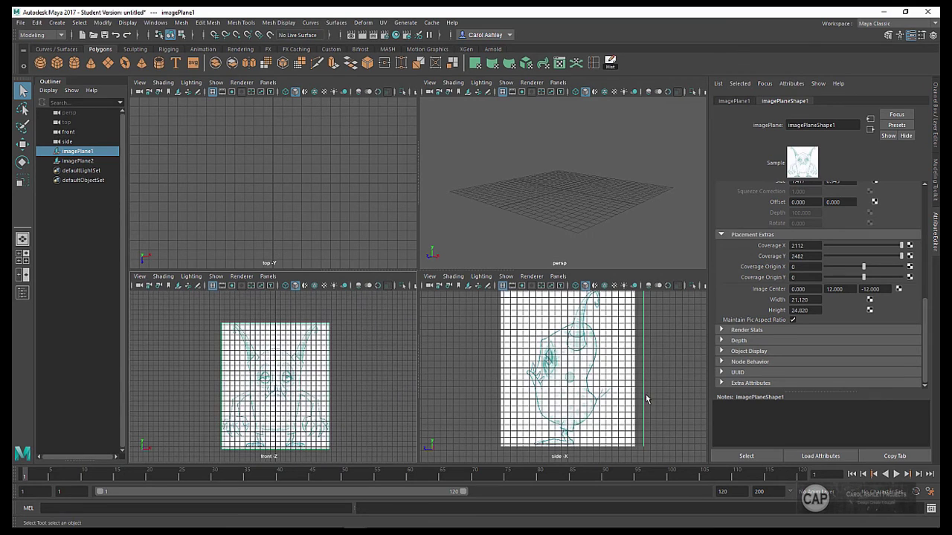
Step: Save the scene as BlueMonster_ImagePlanes in Maya ASCII format in the Character_Creation_BlueMonster project's scenes folder
right_click_drag(647, 398, 576, 386, "alt")
right_click_drag(347, 380, 335, 372, "alt")
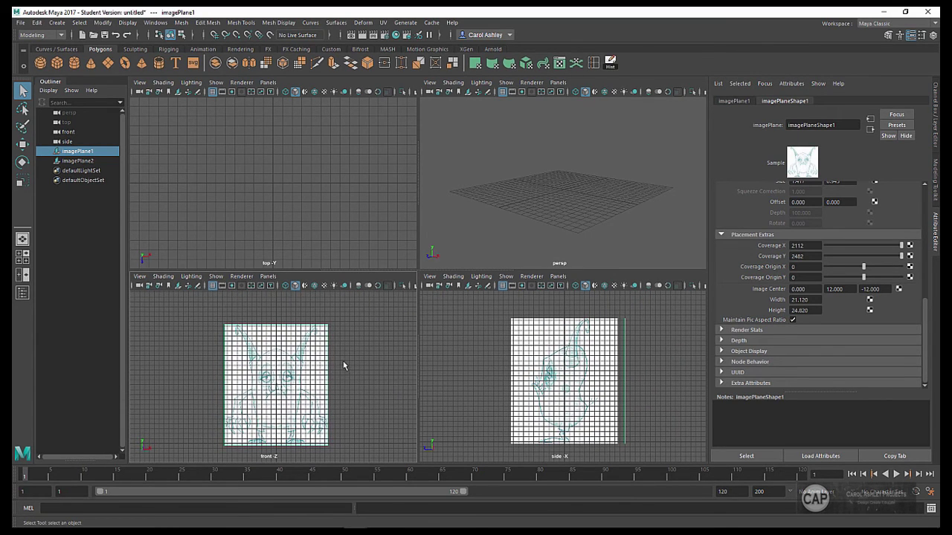
left_click(24, 26)
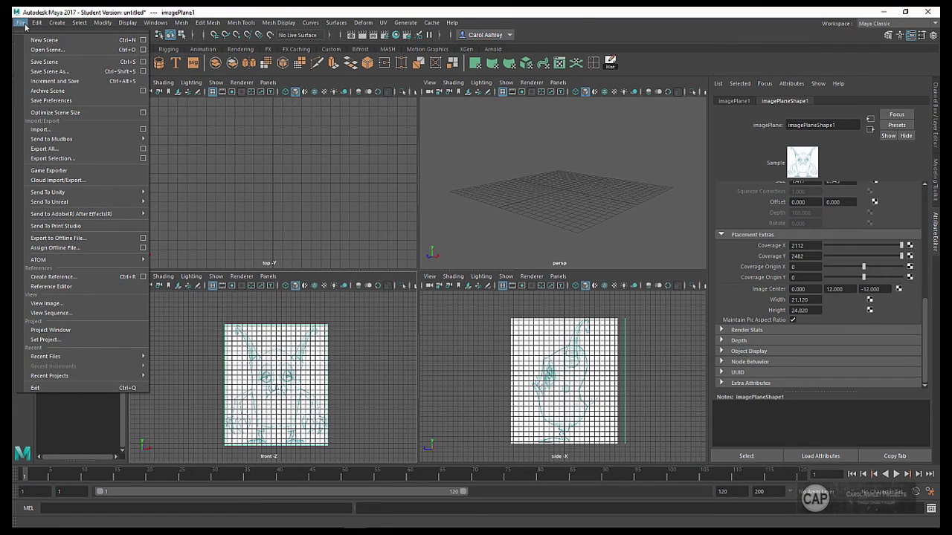
left_click(58, 73)
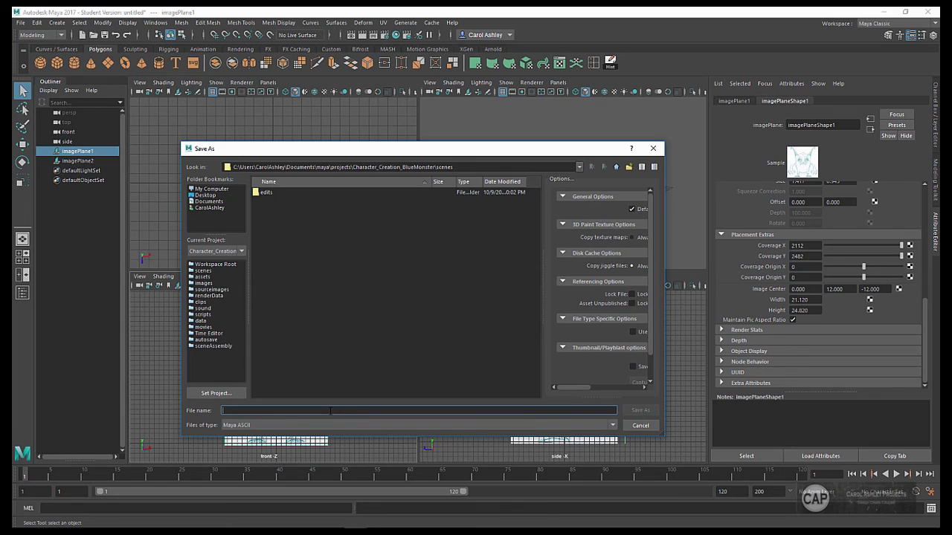
type("BlueMonster_ImagePlanes")
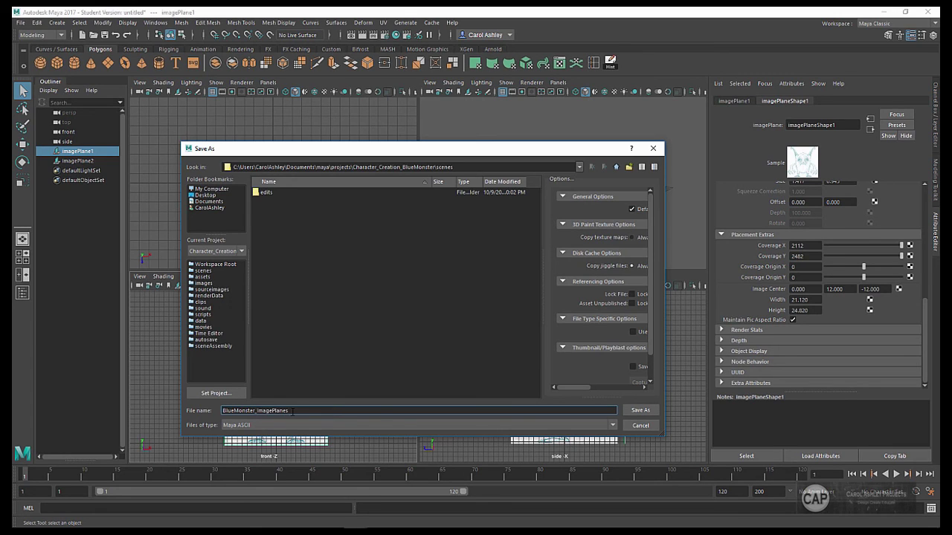
left_click(260, 425)
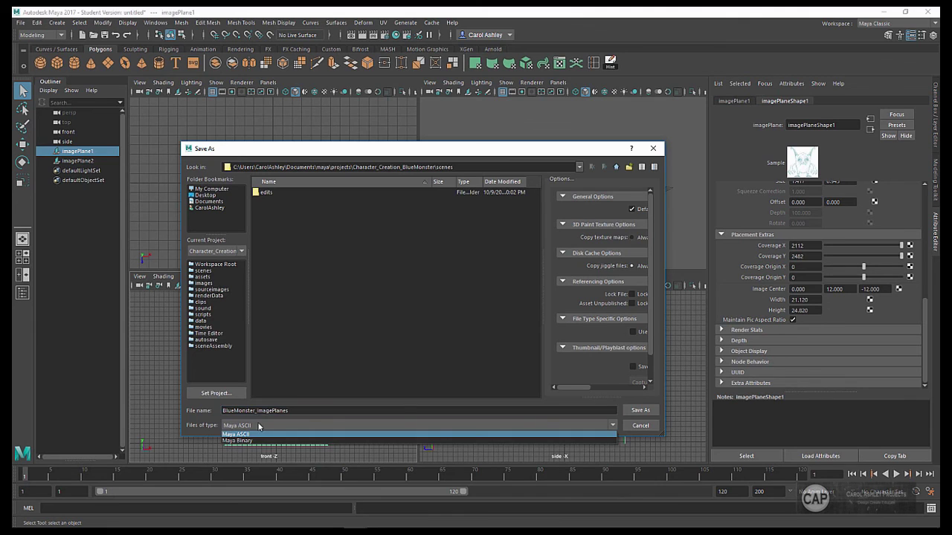
left_click_drag(446, 149, 451, 90)
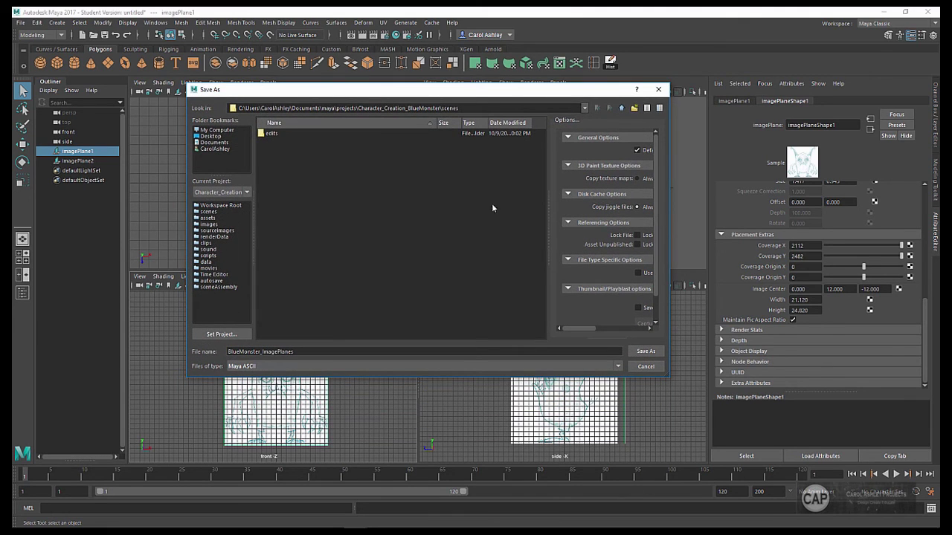
left_click(648, 352)
left_click(455, 280)
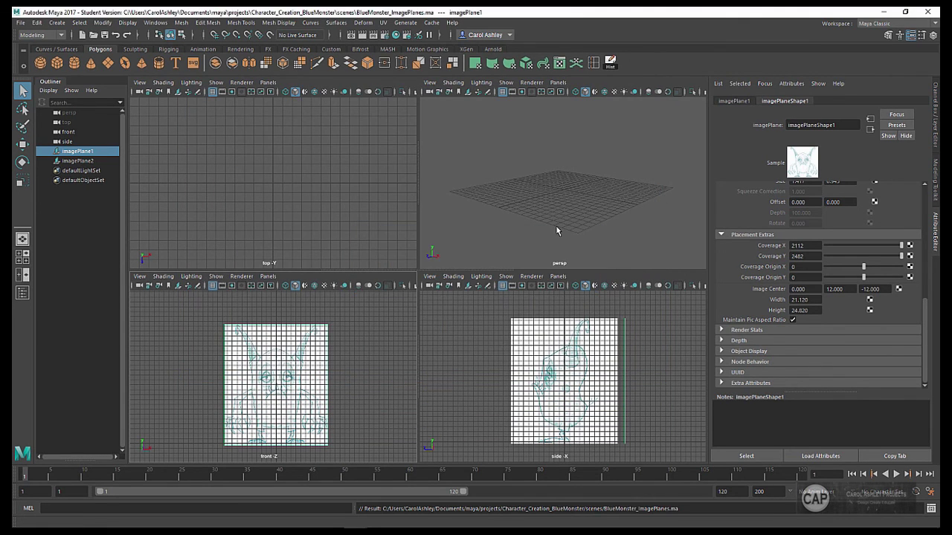